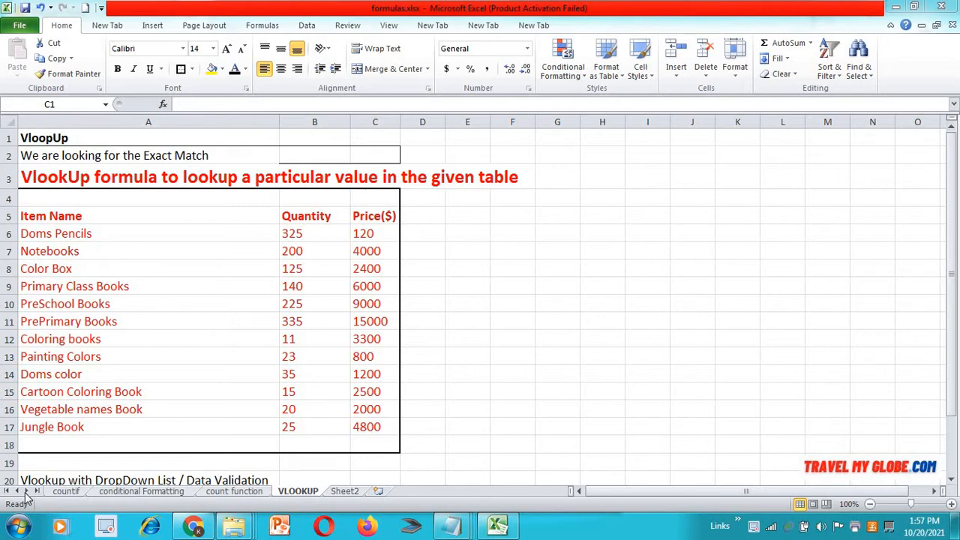
Step: Examine the table's item names from Doms Pencils downward and the quantity and price belonging to the first item
left_click(35, 207)
key("Down")
key("Down")
key("Down")
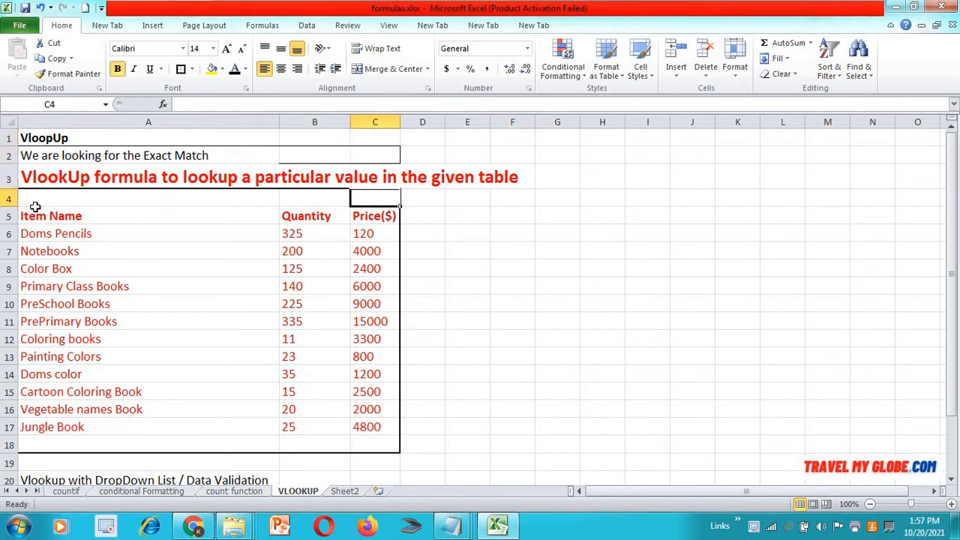
key("Left")
key("Left")
key("Down")
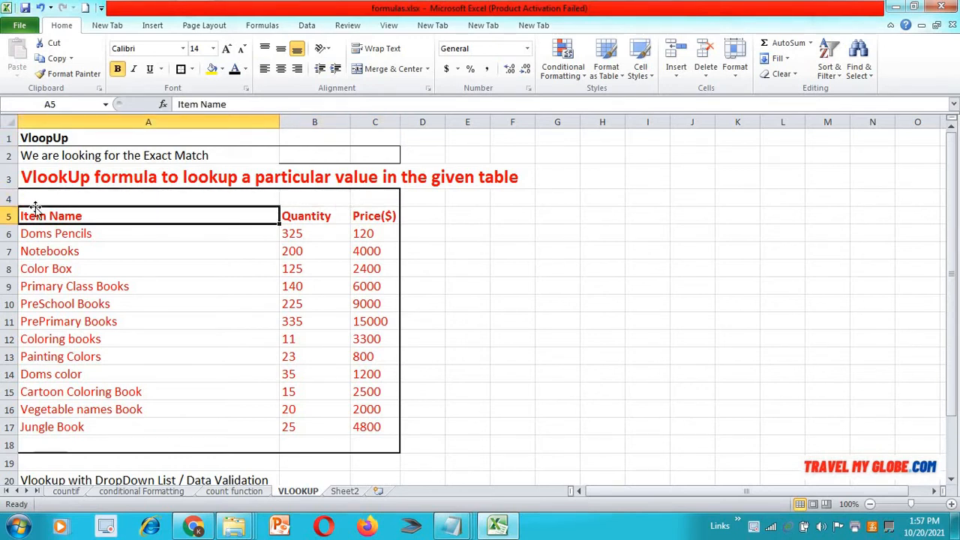
key("Down")
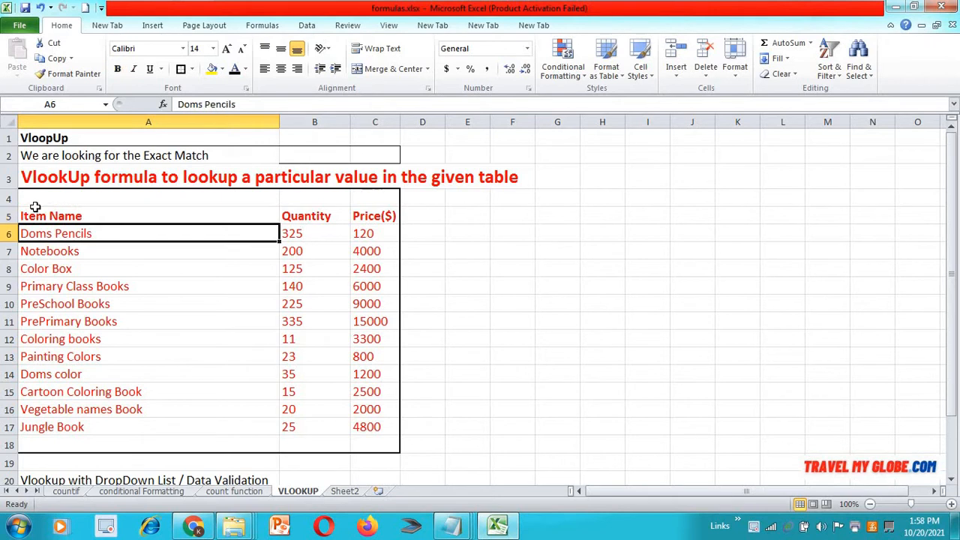
key("Down")
key("Down")
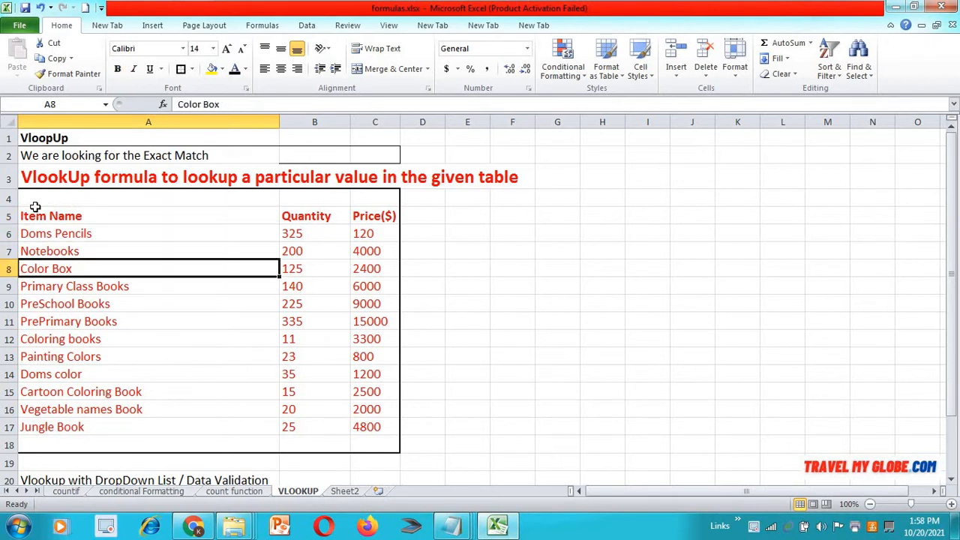
key("Down")
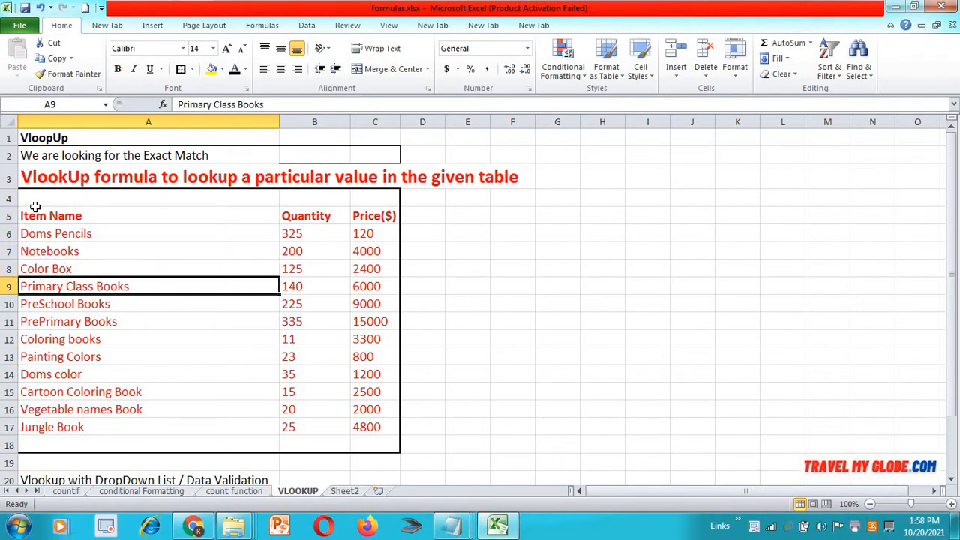
key("Down")
key("Down")
key("Down")
key("Down")
key("Down")
key("Down")
key("Down")
key("Up")
key("Up")
key("Up")
key("Up")
key("Up")
key("Up")
key("Up")
key("Up")
key("Up")
key("Up")
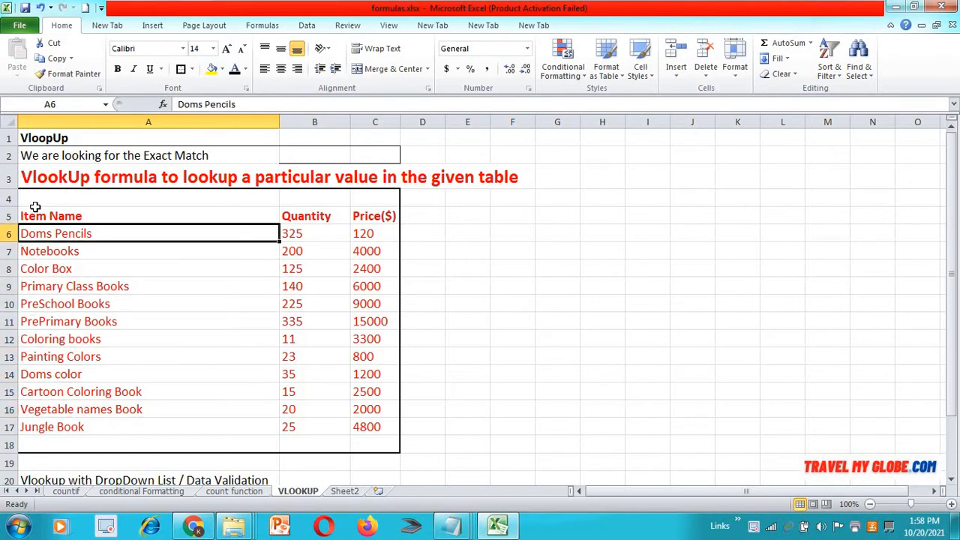
key("Right")
key("Right")
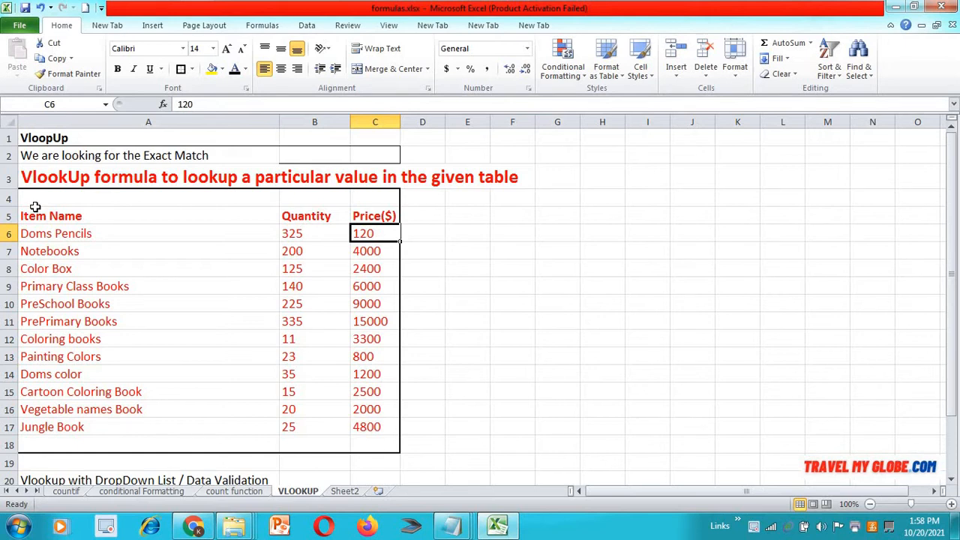
key("Down")
key("Left")
key("Left")
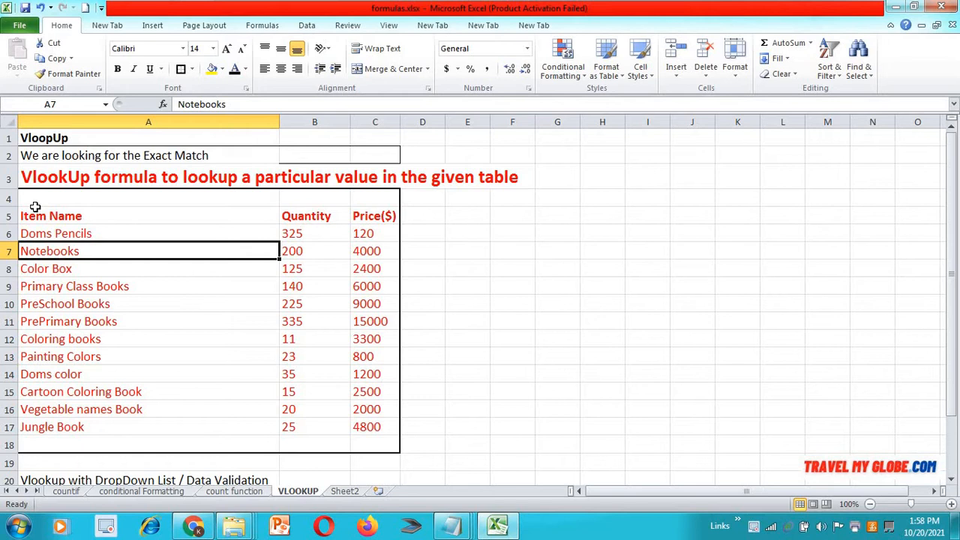
Step: Enter Notebooks in cell B1 as the item to look up
key("Up")
key("Up")
key("Up")
key("Up")
key("Up")
key("Up")
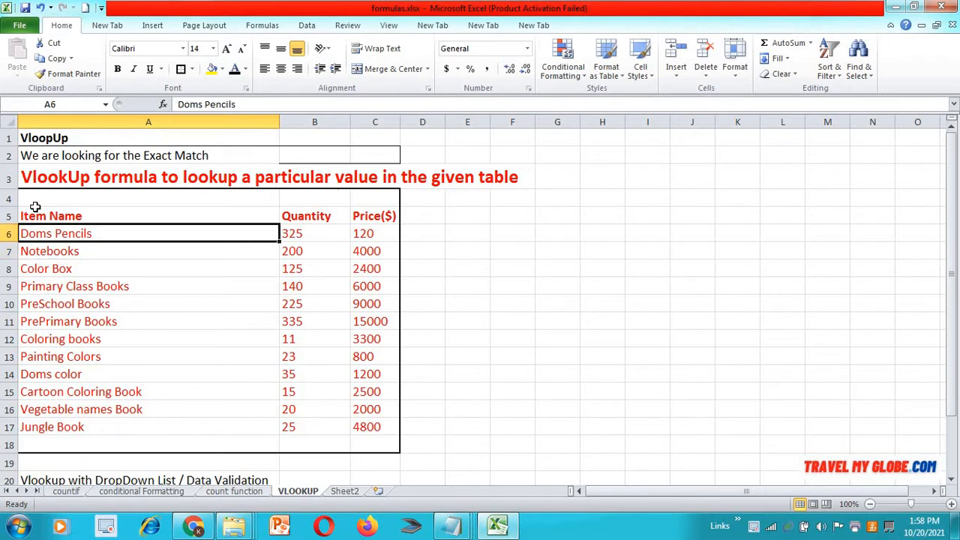
key("Right")
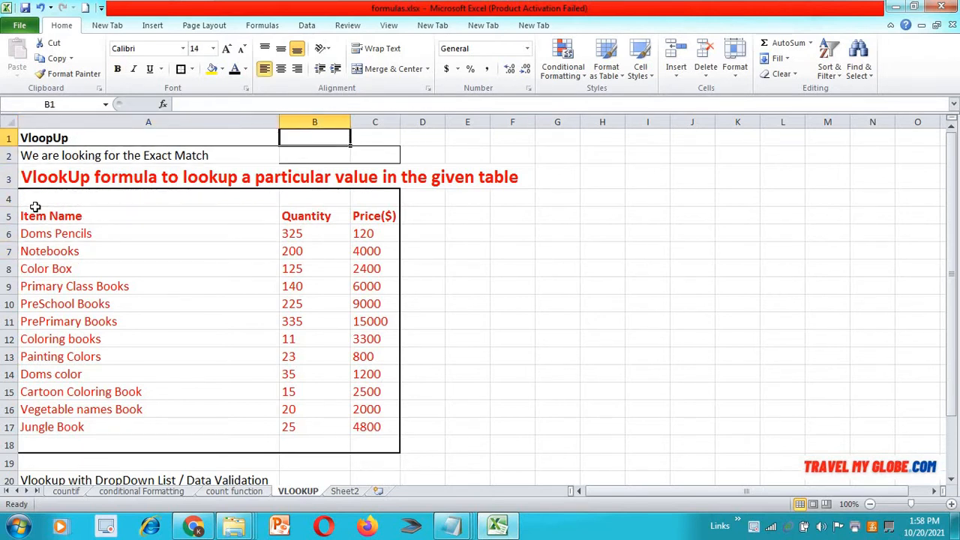
type("b")
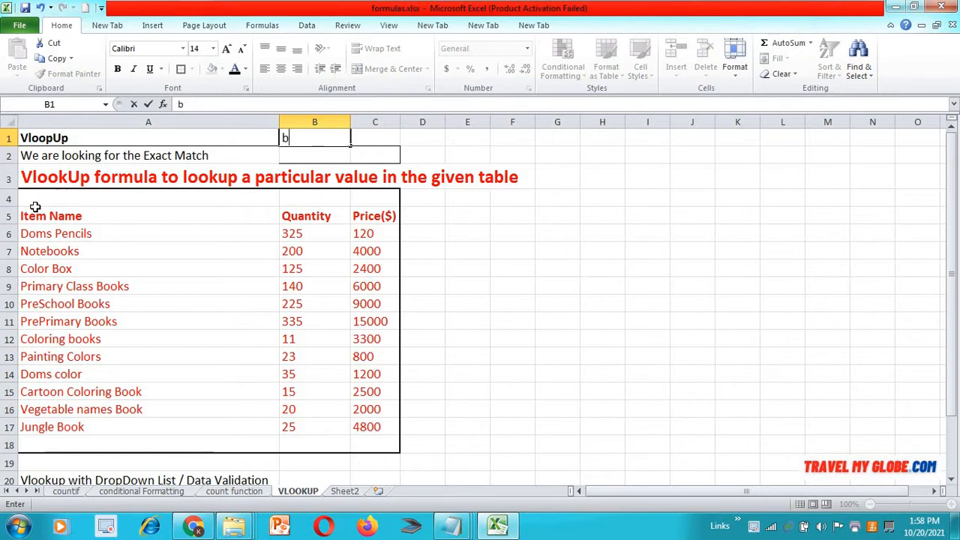
key("BackSpace")
type("nOTEBOO")
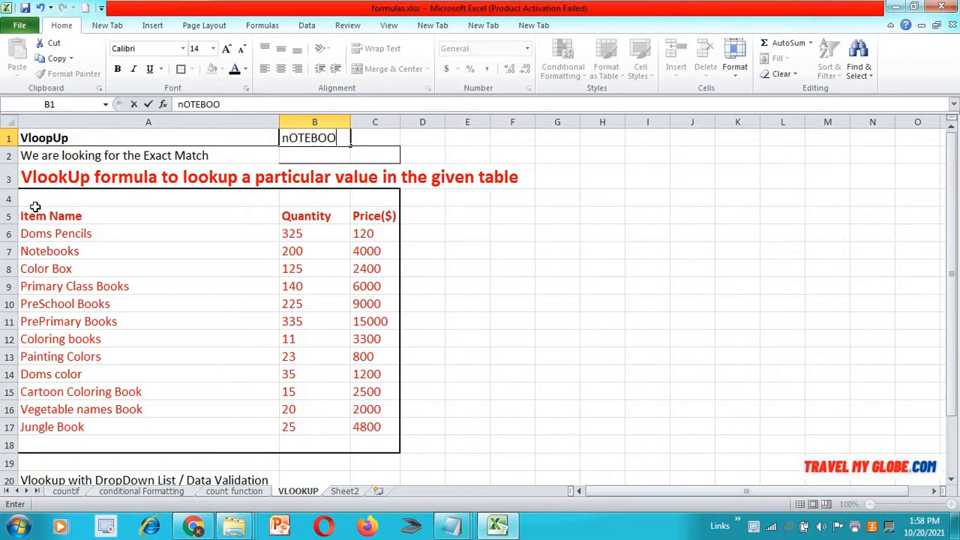
type("k")
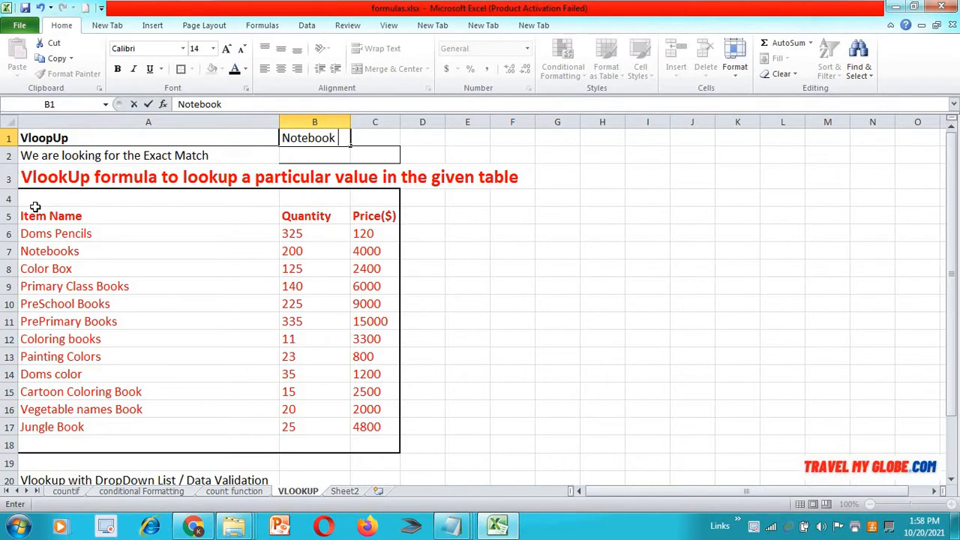
key("BackSpace")
type("S")
key("BackSpace")
type("s")
key("Tab")
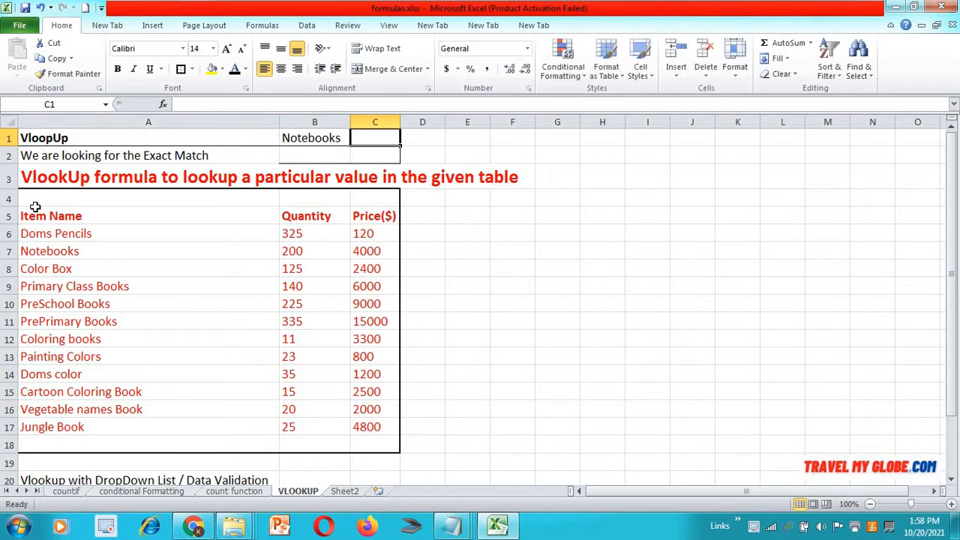
Step: Locate the Notebooks row in the table and enter its price, 4000, manually in cell C1
left_click(62, 235)
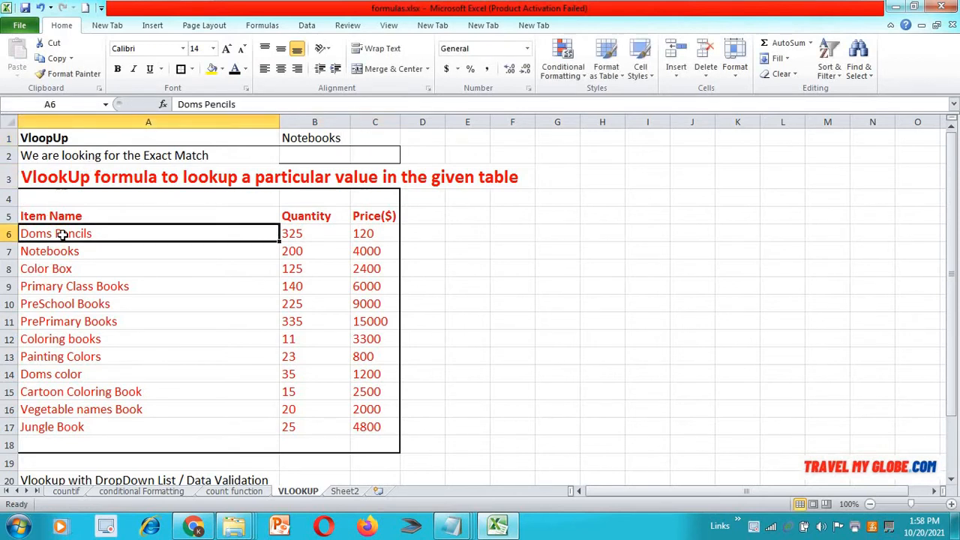
key("shift+Down")
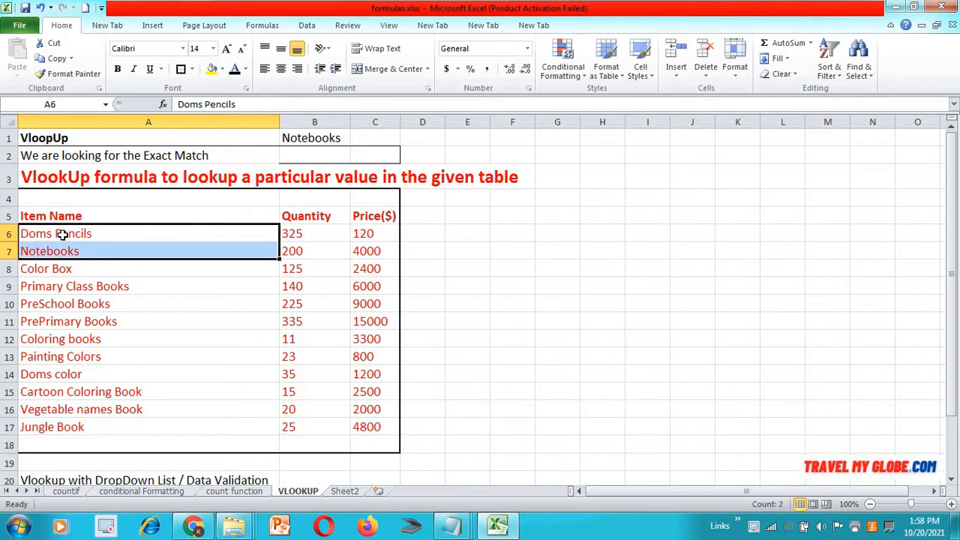
key("Down")
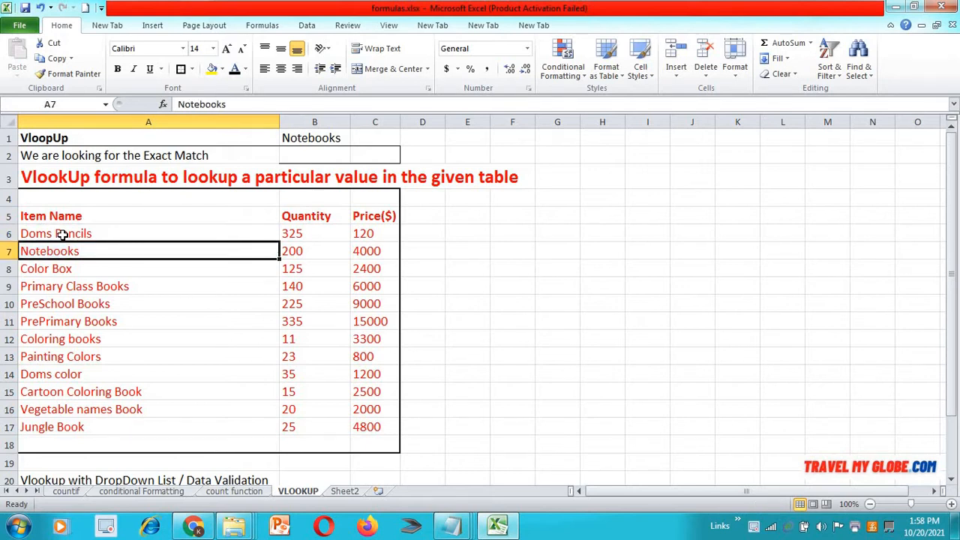
key("Right")
key("Right")
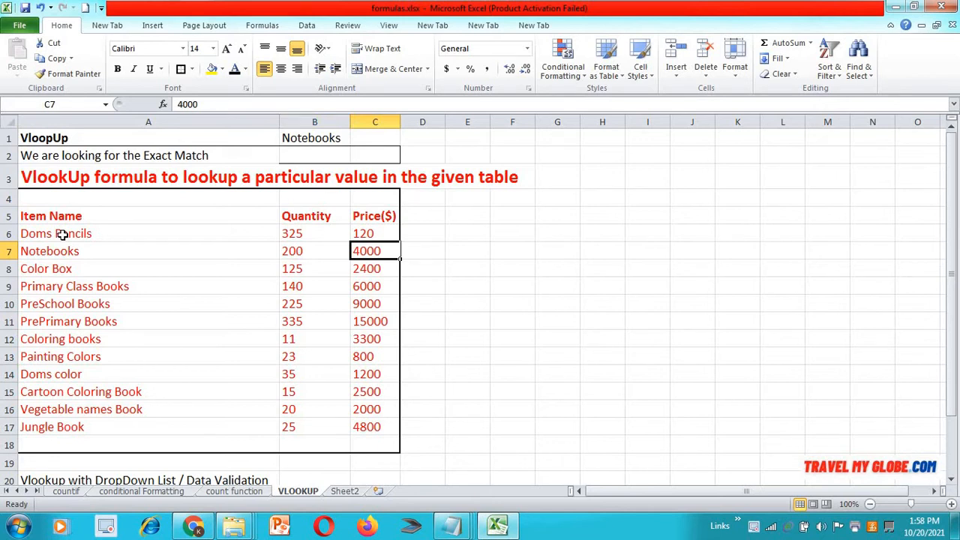
key("Up")
key("Up")
key("Up")
key("Up")
key("Up")
key("Up")
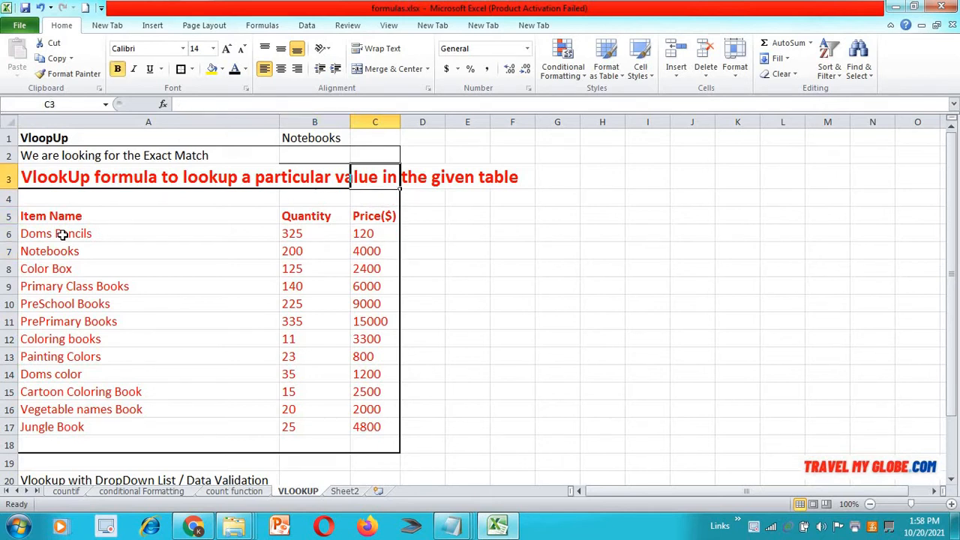
type("4000")
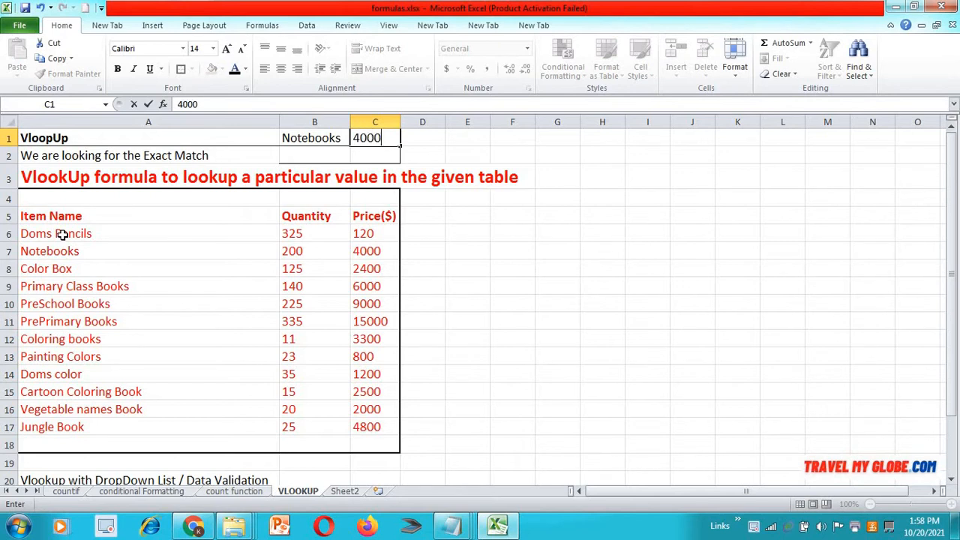
key("Return")
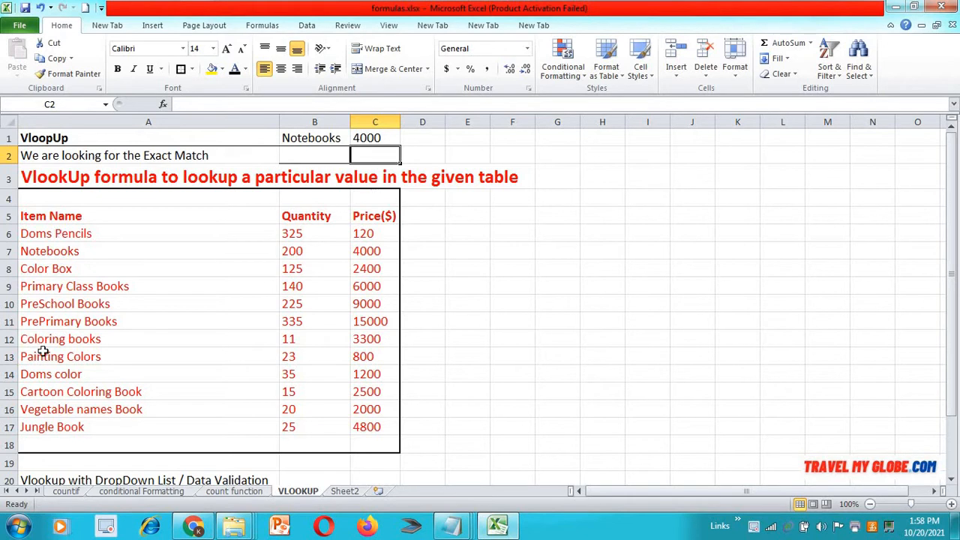
Step: Change the lookup item in cell B1 to Doms Color and clear the price in C1
left_click(322, 136)
type("Doms Color")
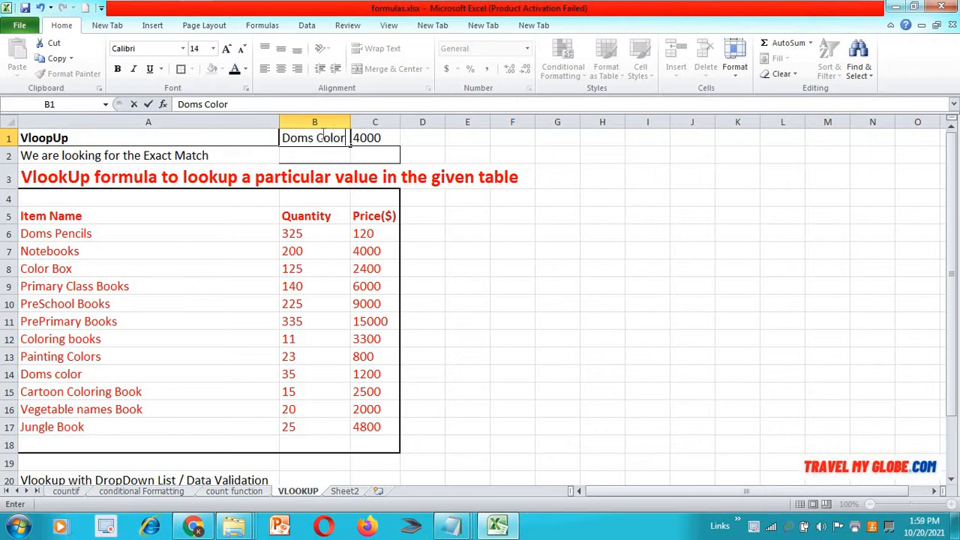
key("Tab")
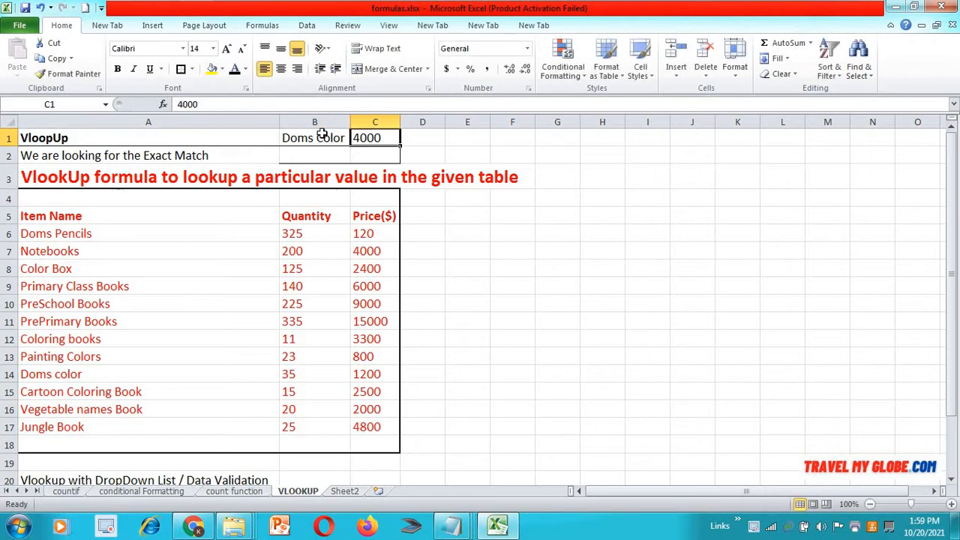
key("Delete")
Step: Locate the Doms color row in the table and enter its price, 1200, manually in cell C1
left_click(88, 232)
key("Down")
key("Down")
key("Down")
key("Down")
key("Down")
key("Down")
key("Down")
key("Down")
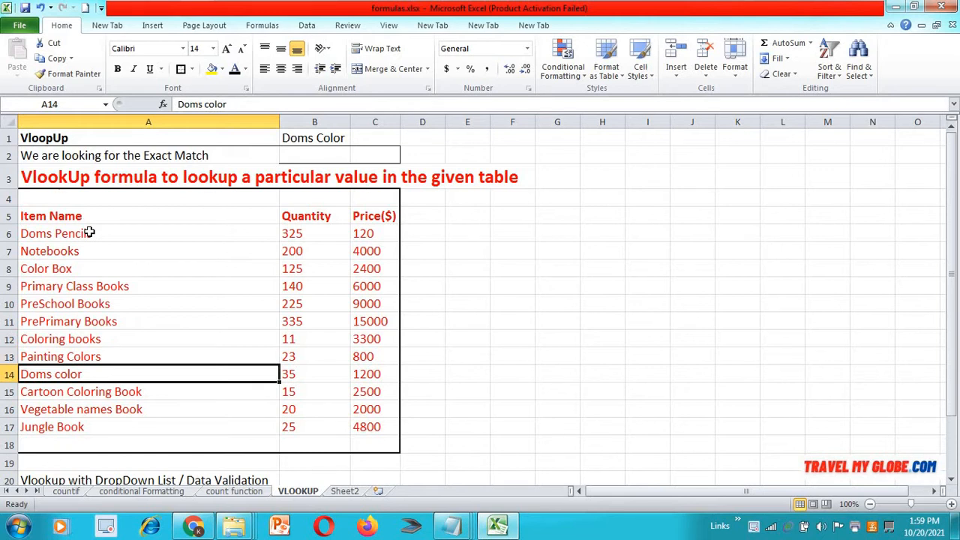
key("shift+Right")
key("shift+Right")
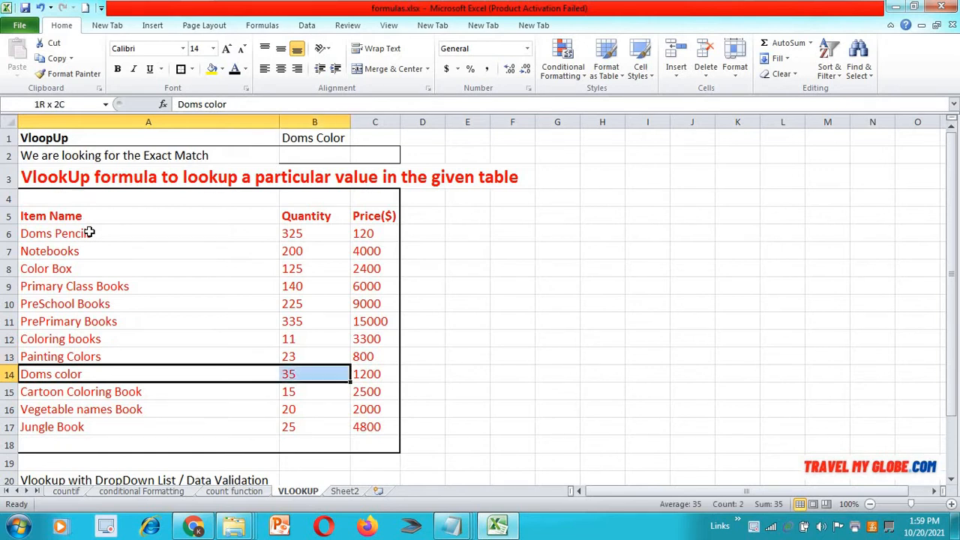
left_click(383, 139)
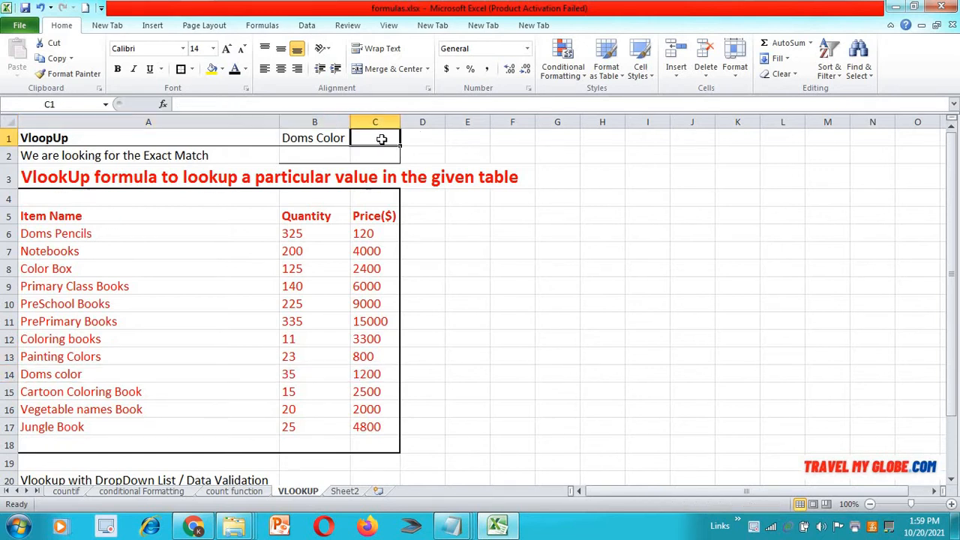
type("12000")
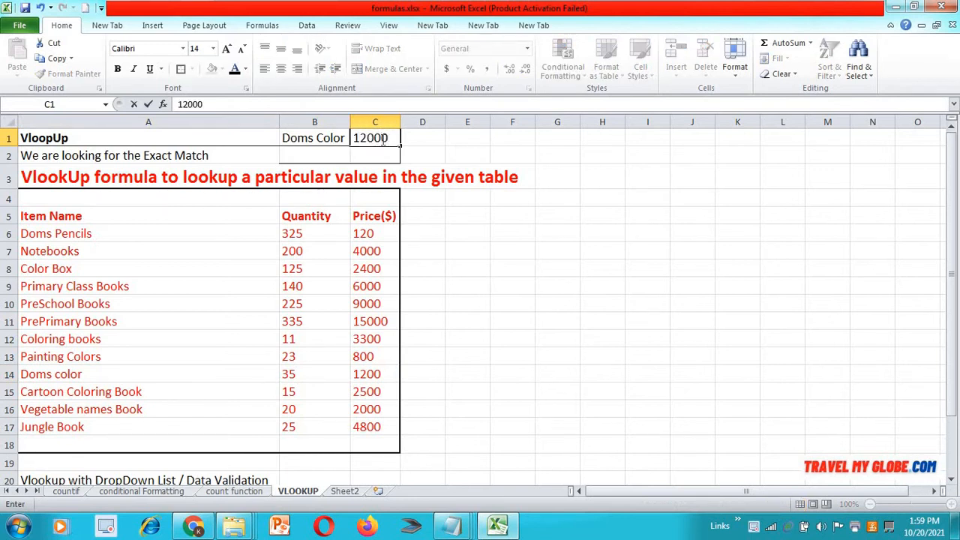
key("BackSpace")
key("Return")
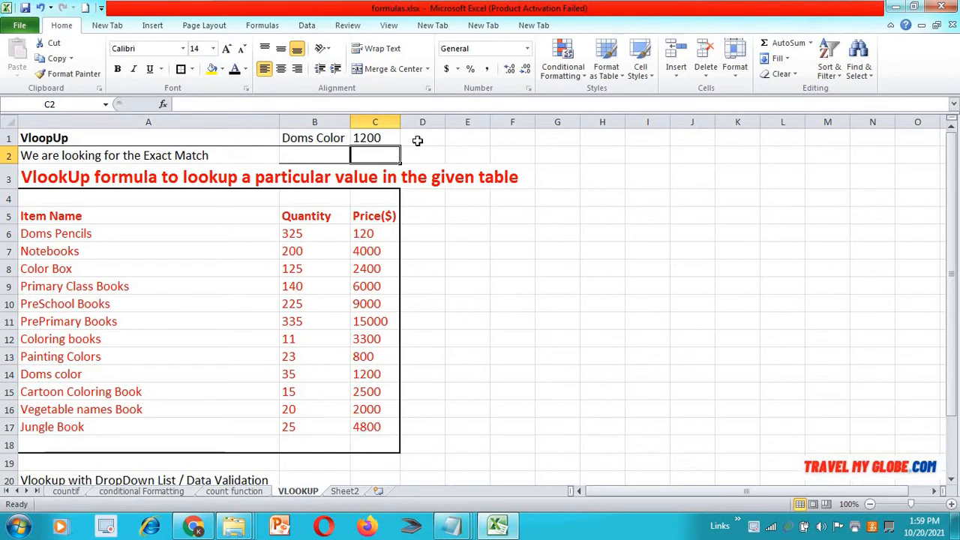
Step: Replace the manually entered price in cell C1 with the start of a VLOOKUP formula that uses B1 as the lookup value
left_click(307, 131)
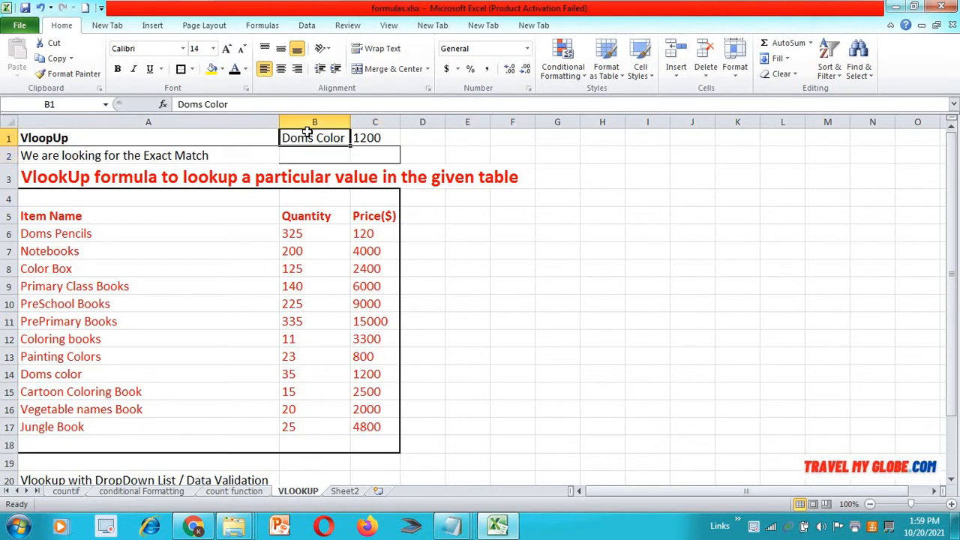
key("Right")
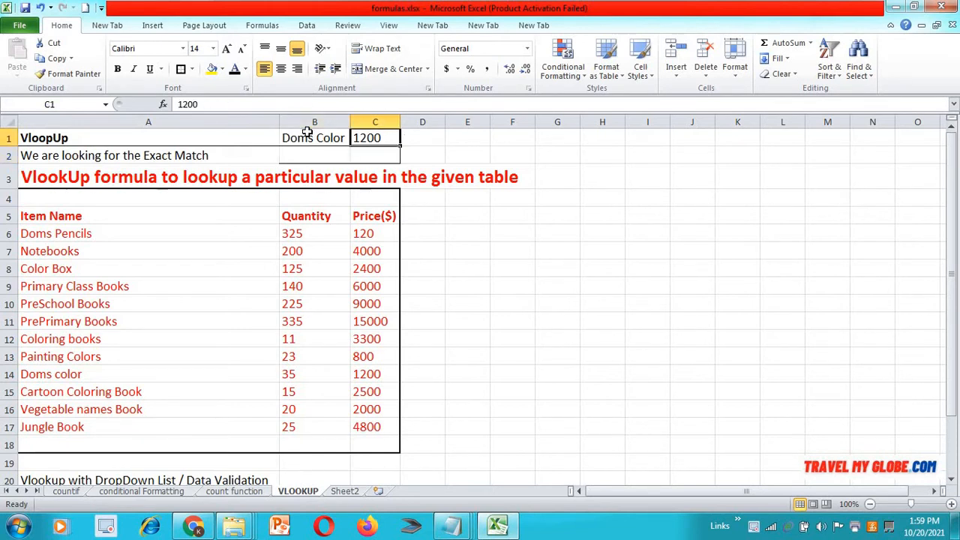
key("Delete")
type("=")
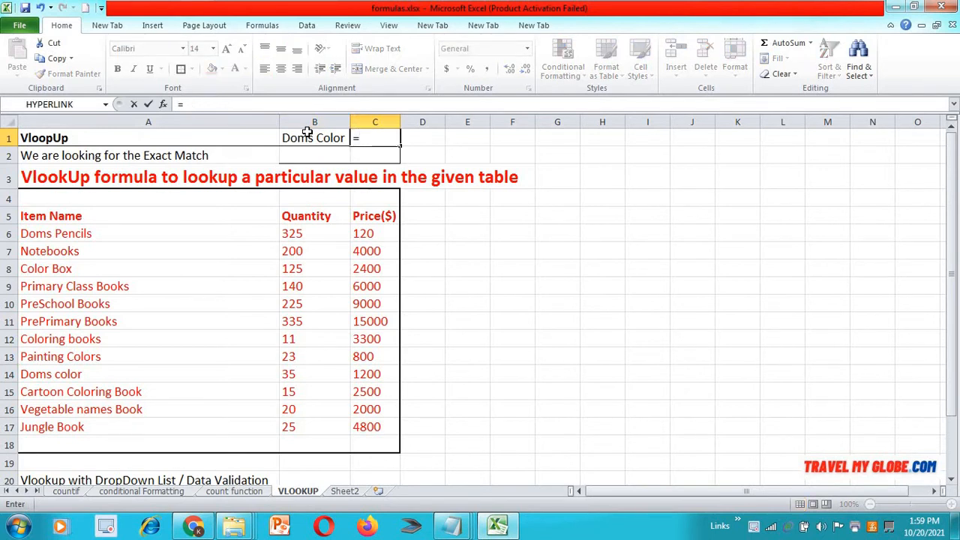
type("vloo")
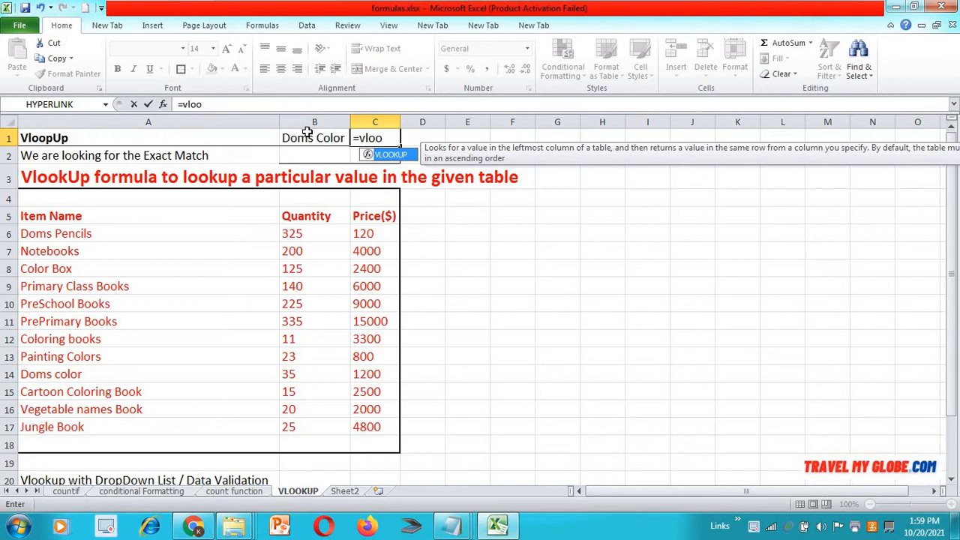
type("kup(")
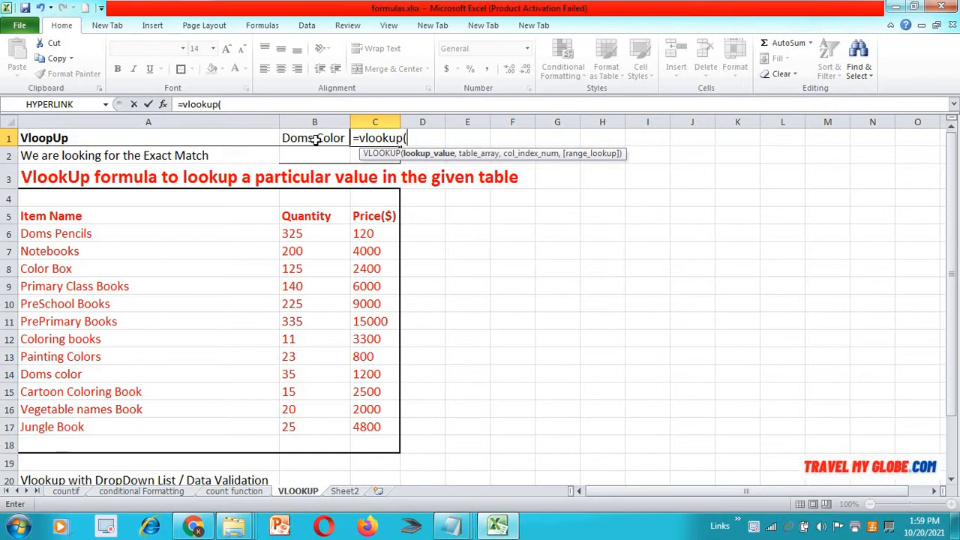
left_click(315, 139)
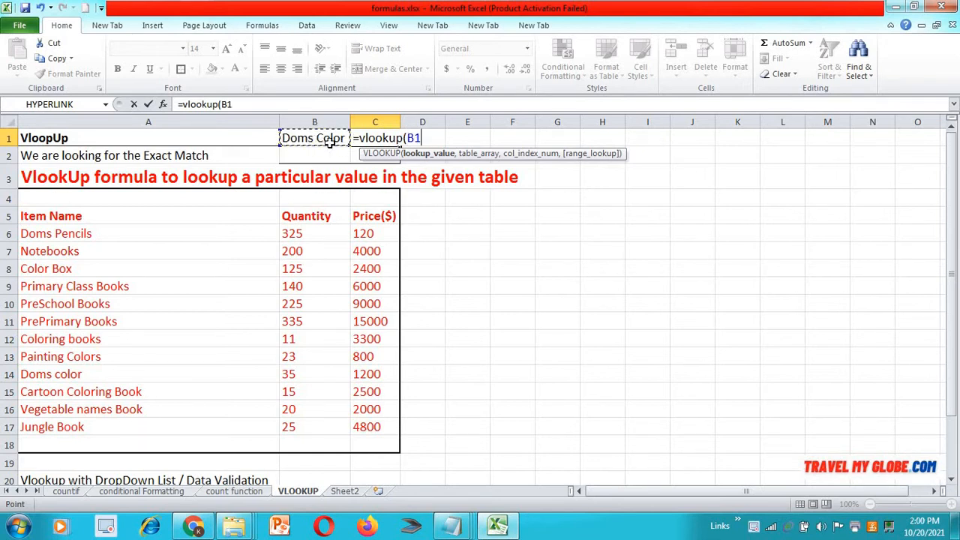
type(",")
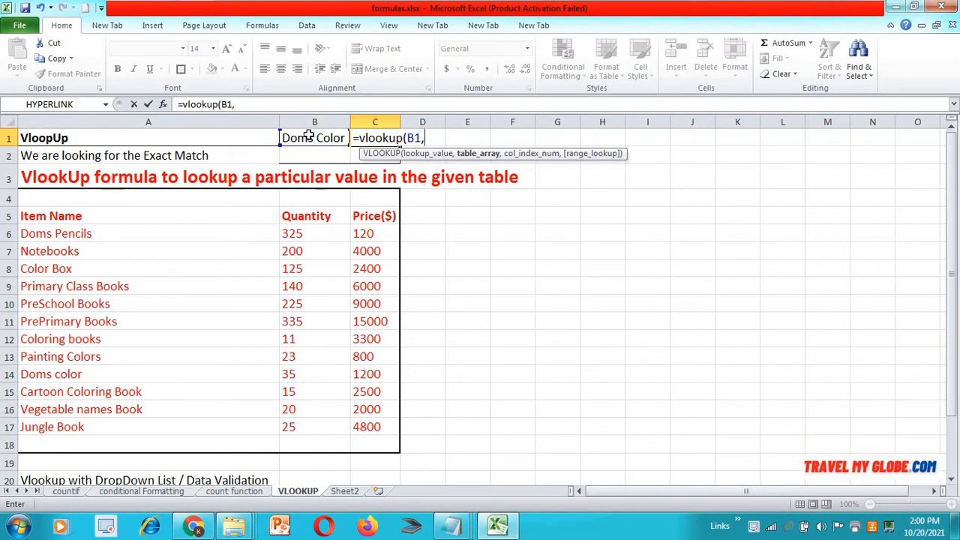
Step: Set the VLOOKUP table array to A6:C17, covering item names, quantities and prices
left_click(46, 233)
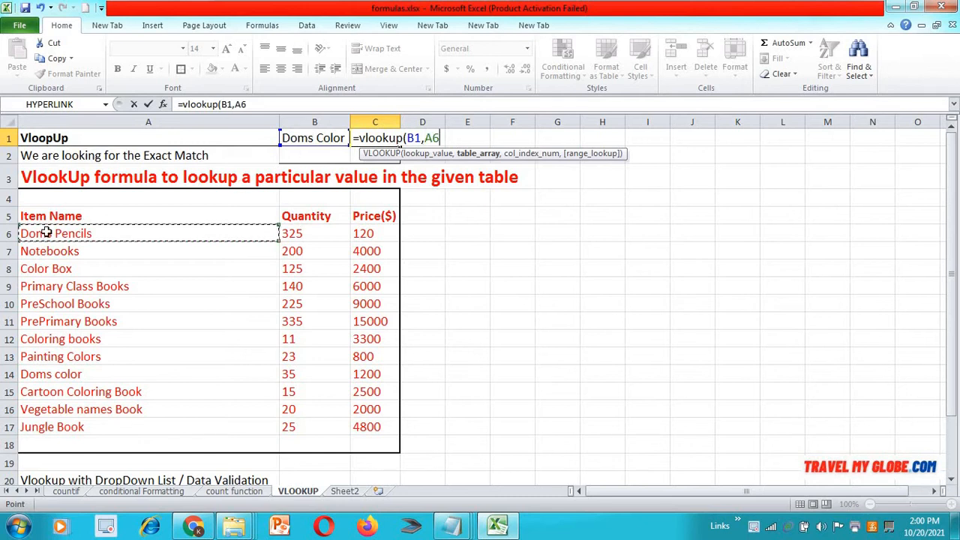
key("shift+Down")
key("shift+Down")
key("shift+Down")
key("shift+Down")
key("shift+Down")
key("shift+Down")
key("shift+Down")
key("shift+Down")
key("shift+Down")
key("shift+Down")
key("shift+Down")
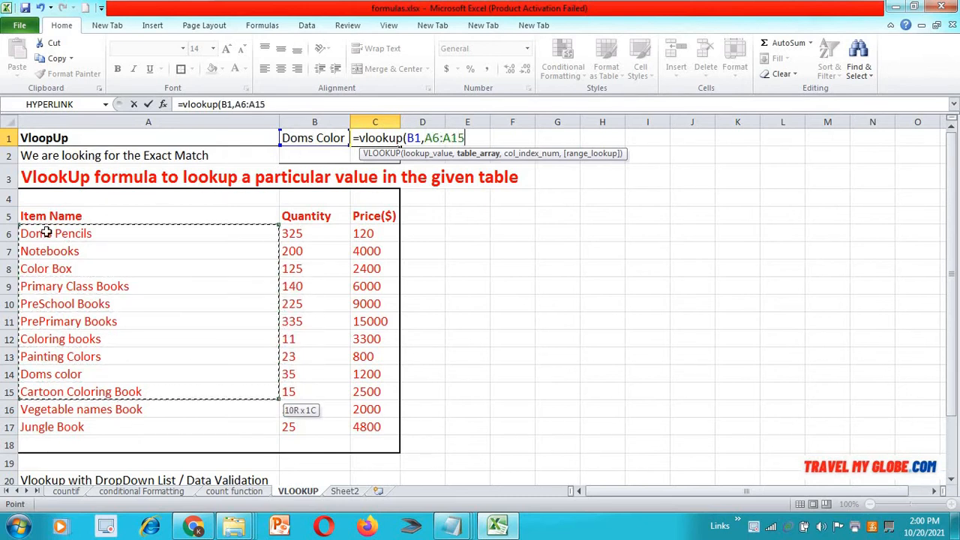
key("shift+Right")
key("shift+Right")
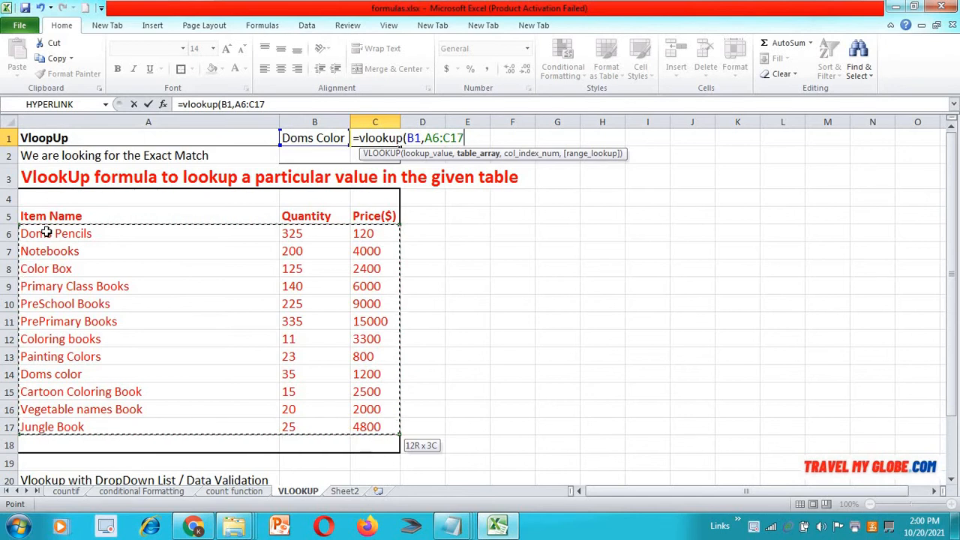
type(",")
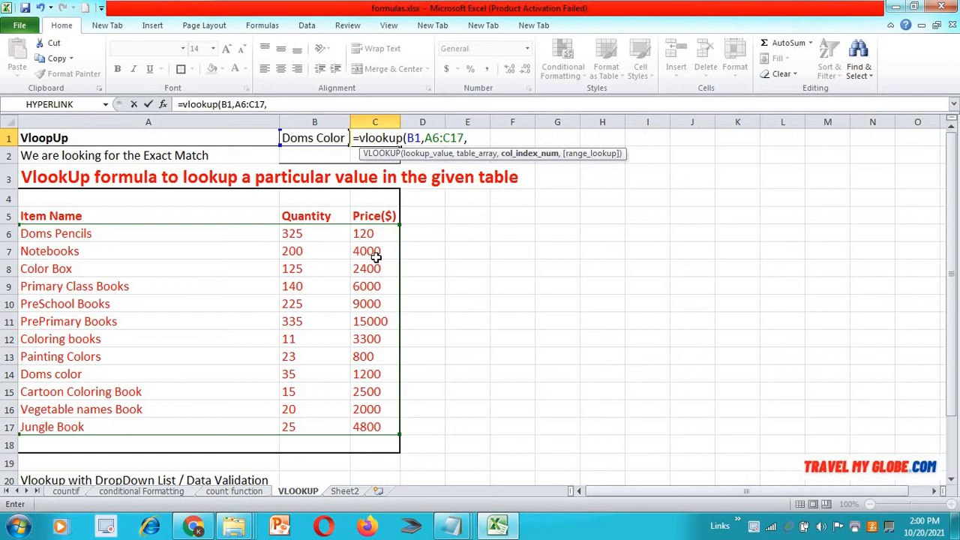
Step: Finish the C1 formula with column index 3 and exact match 0, giving =VLOOKUP(B1,A6:C17,3,0)
type("3")
type(",")
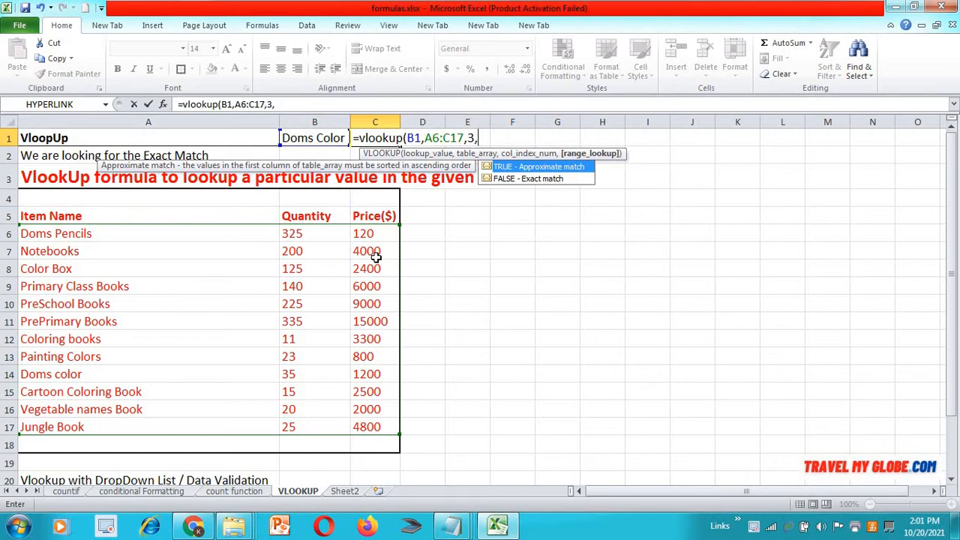
type("0)")
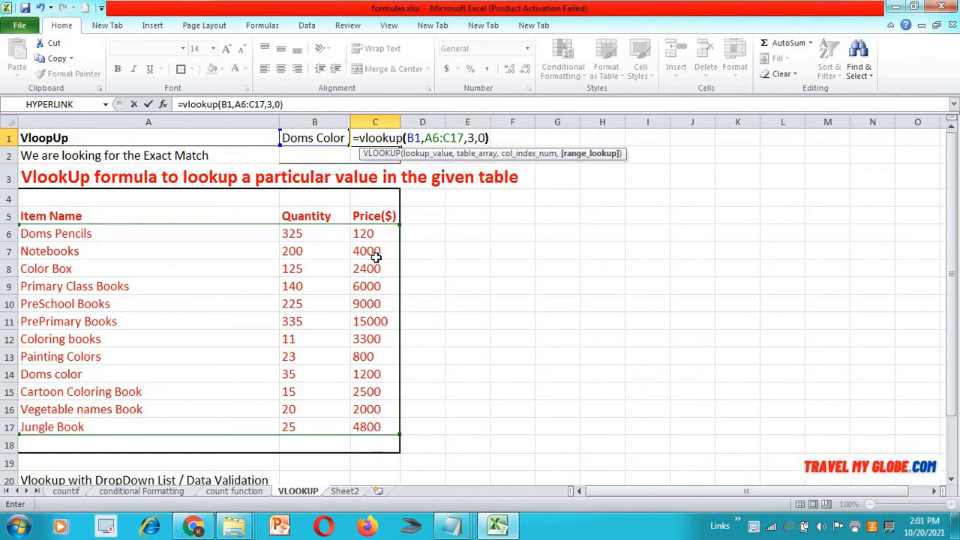
key("Return")
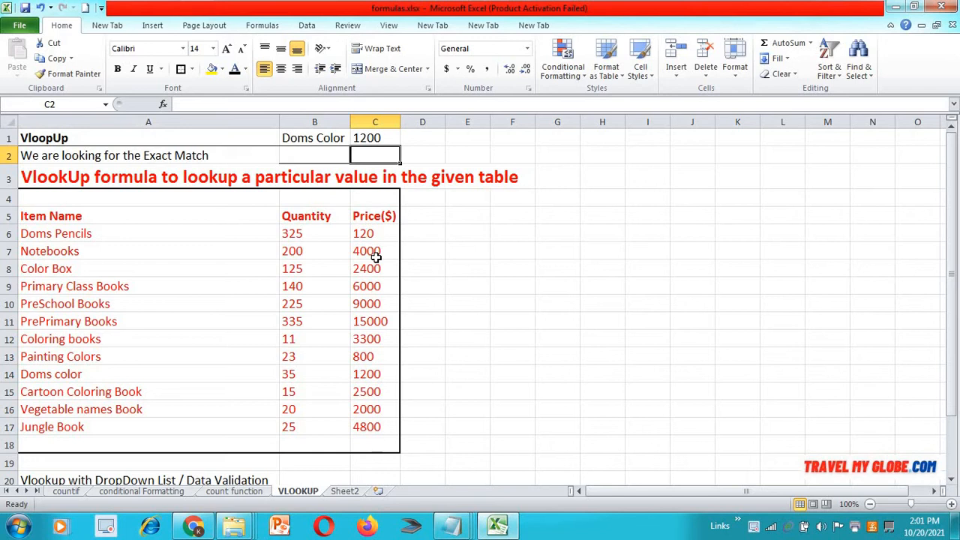
key("Up")
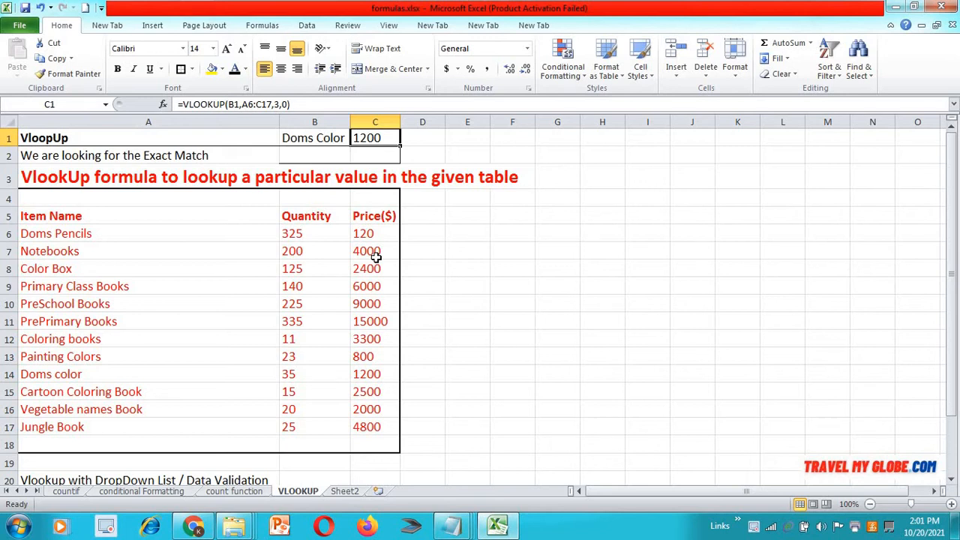
Step: Go down the item names to the Doms color row and compare its price with the lookup result in C1
left_click(55, 234)
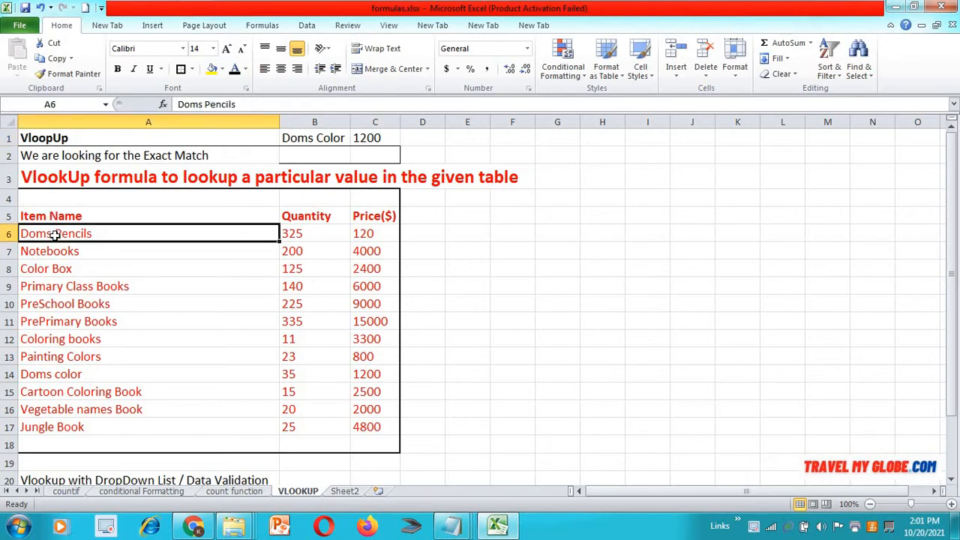
key("Down")
key("Down")
key("Down")
key("Down")
key("Down")
key("Down")
key("Down")
key("Down")
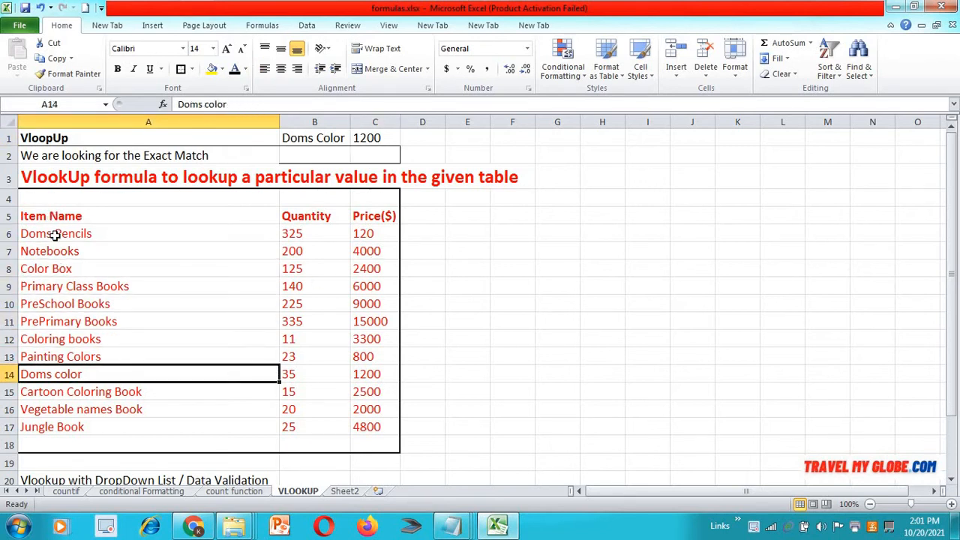
key("shift+Right")
key("shift+Right")
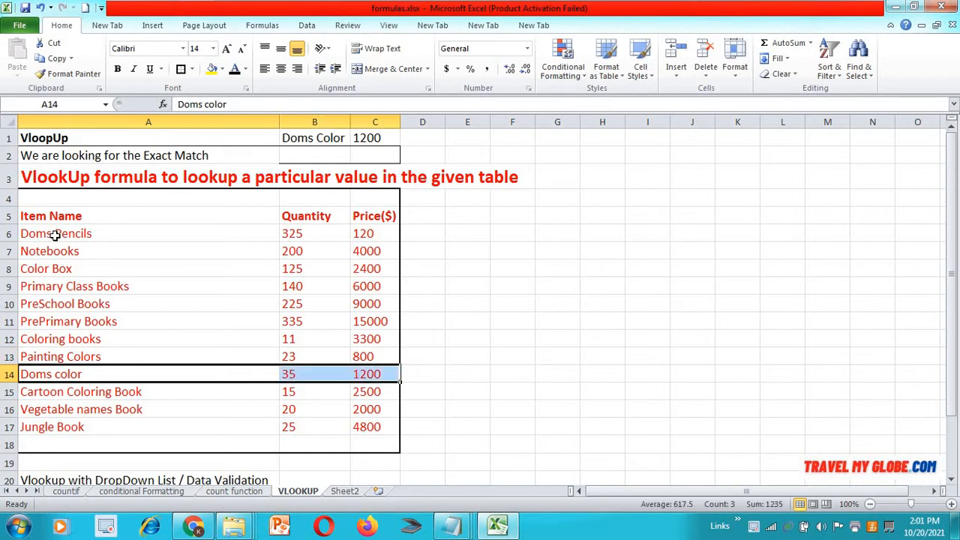
key("Up")
key("Up")
key("Up")
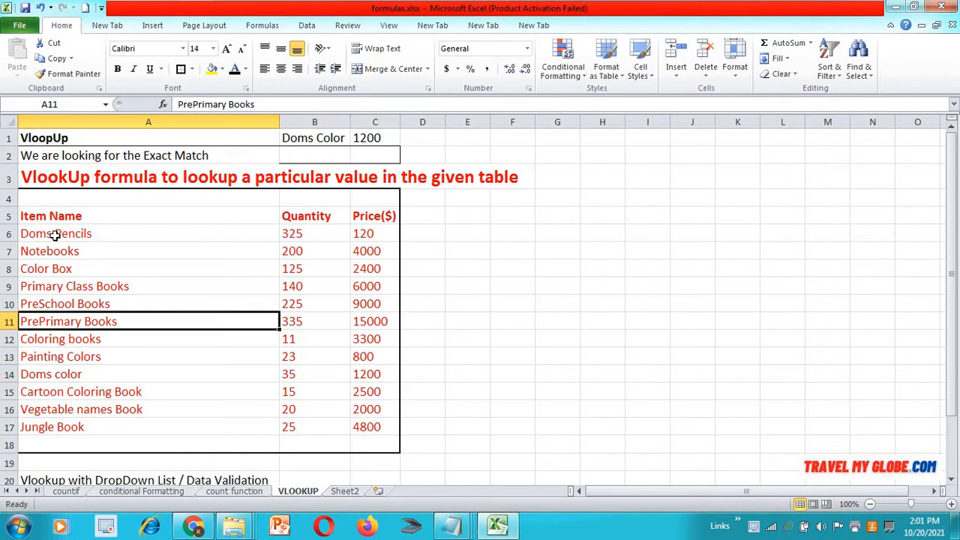
Step: Change the lookup item in B1 to jungle book and compare the result with the price in the Jungle Book row
left_click(321, 138)
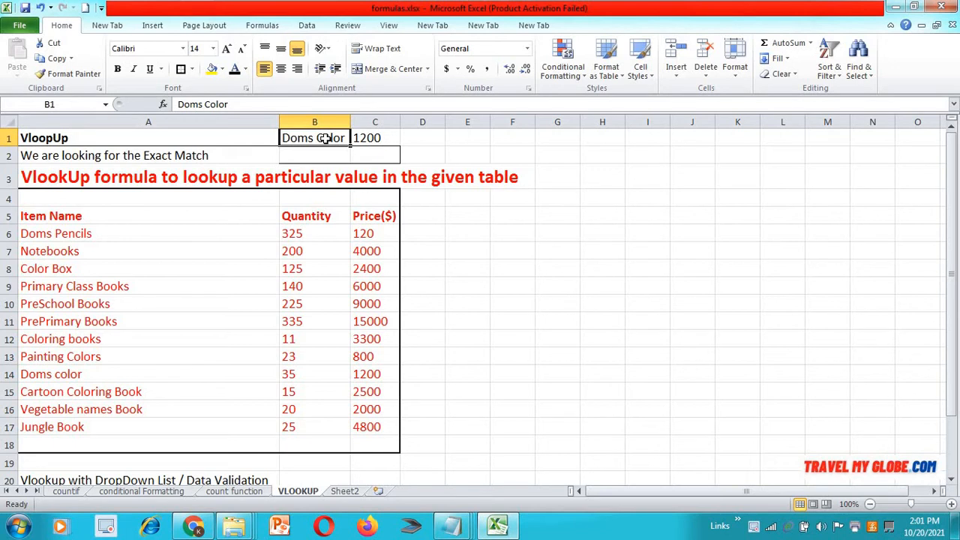
key("BackSpace")
type("jungle")
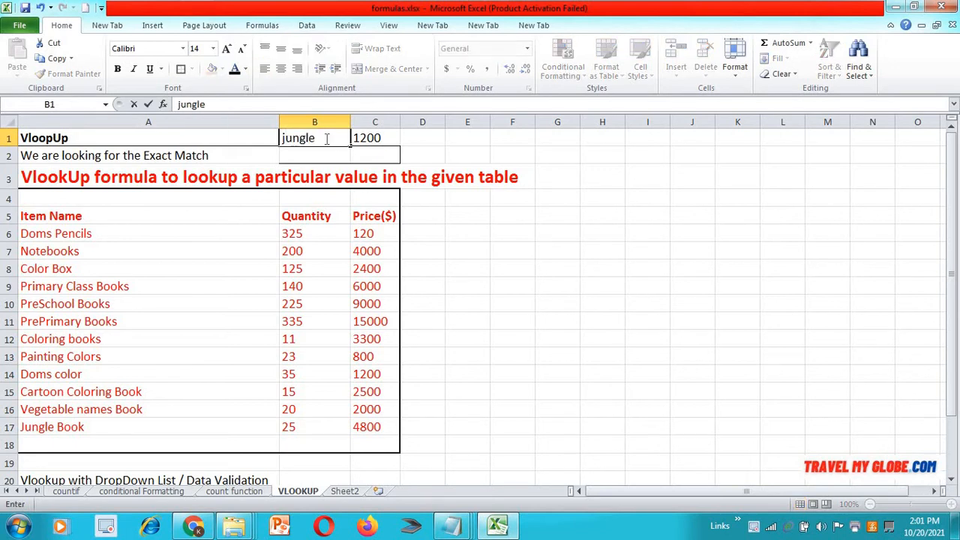
type(" book")
key("Return")
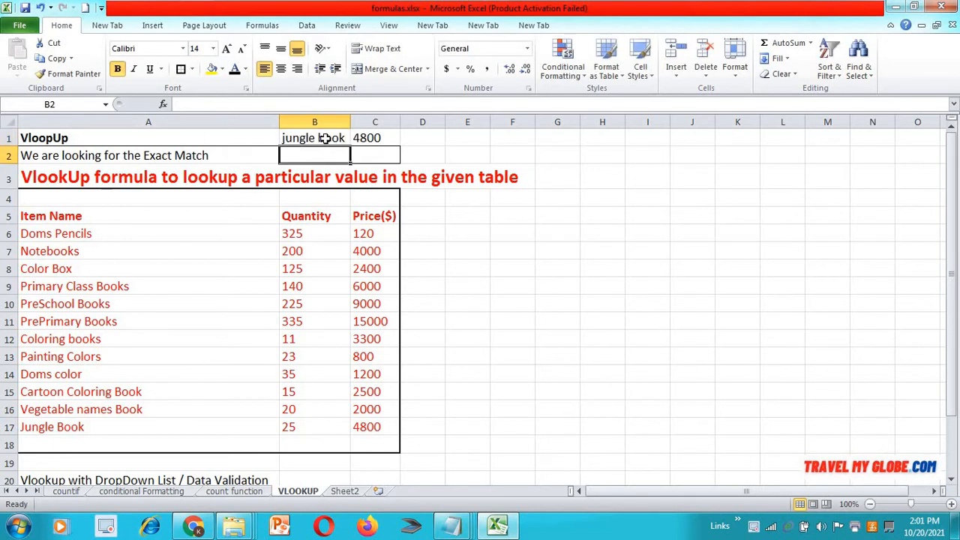
left_click(322, 139)
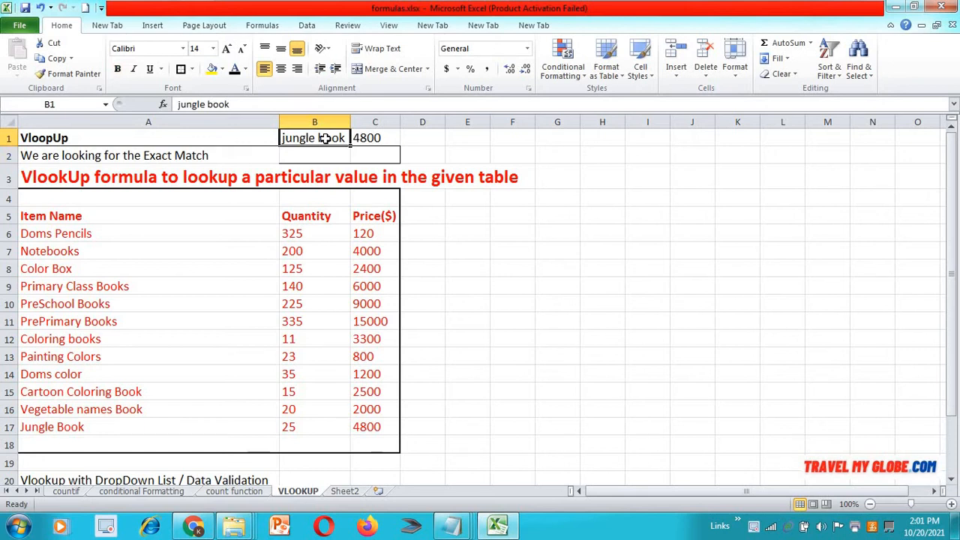
left_click(71, 427)
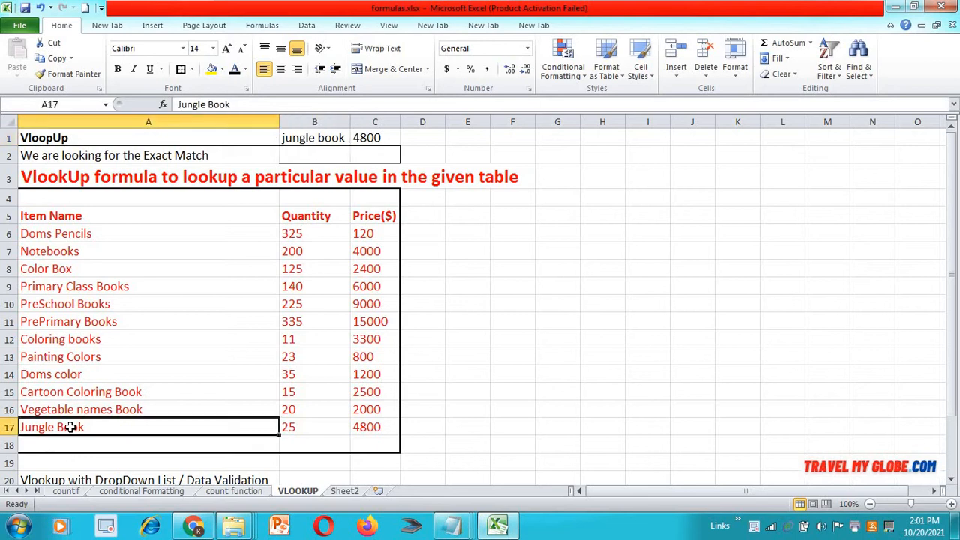
left_click(390, 424)
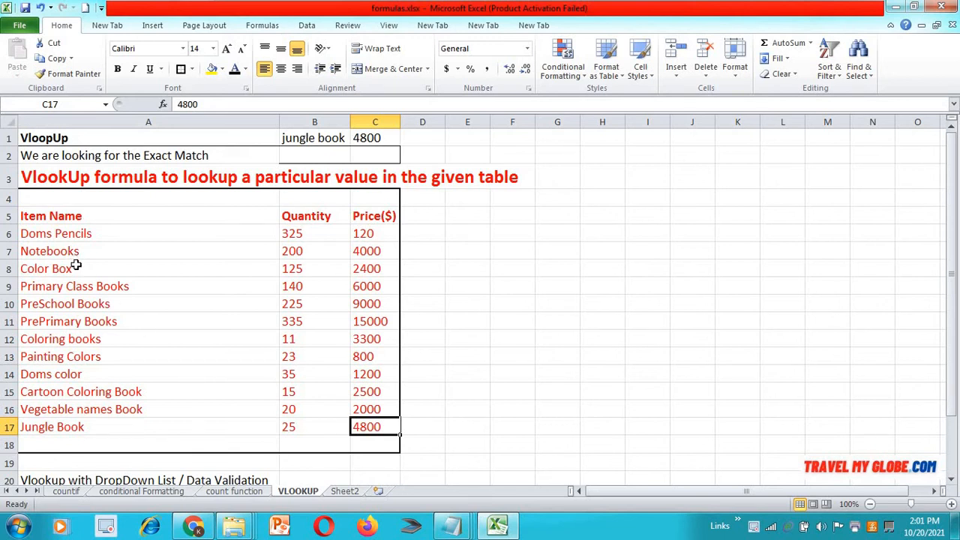
Step: Change the lookup item in B1 to Painting colors and compare the result with the price in the Painting Colors row
left_click(75, 358)
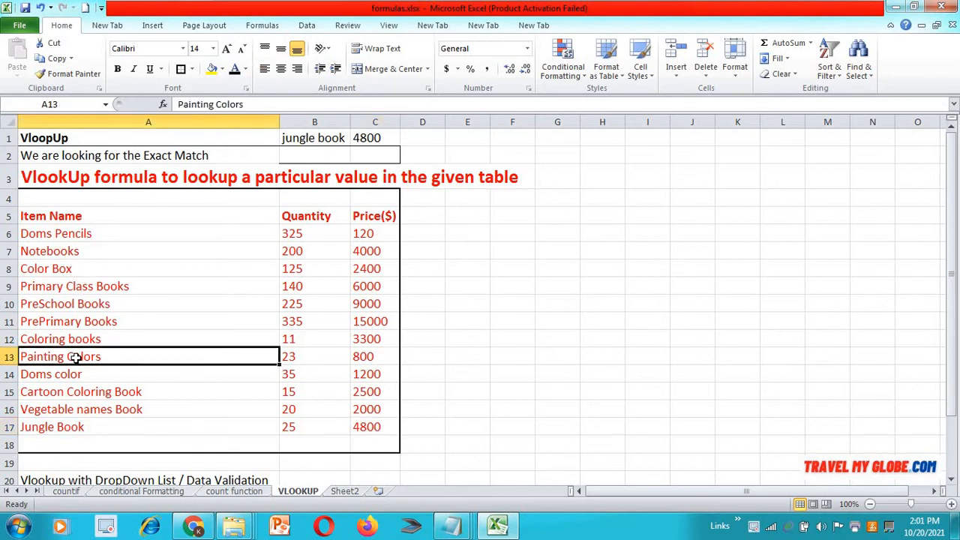
left_click(355, 355)
left_click(308, 138)
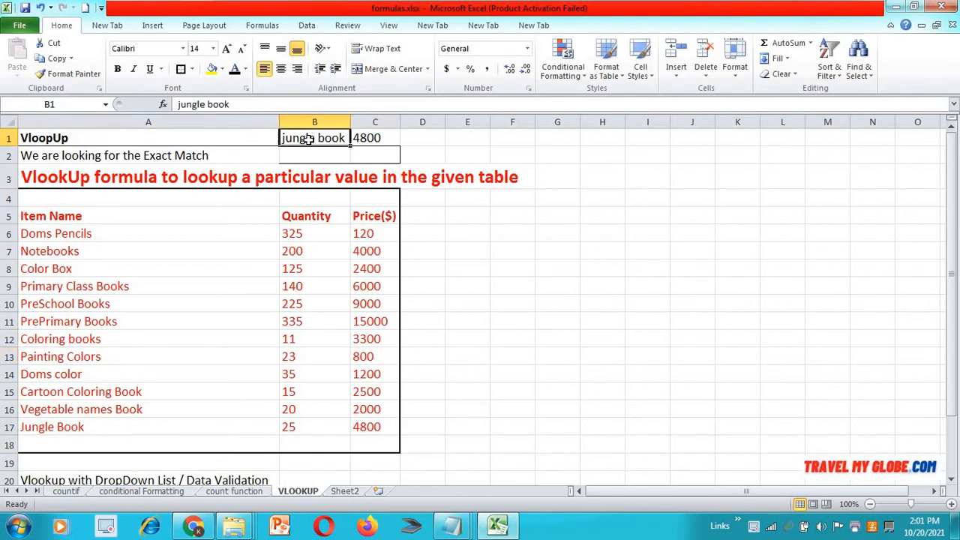
type("Painting ")
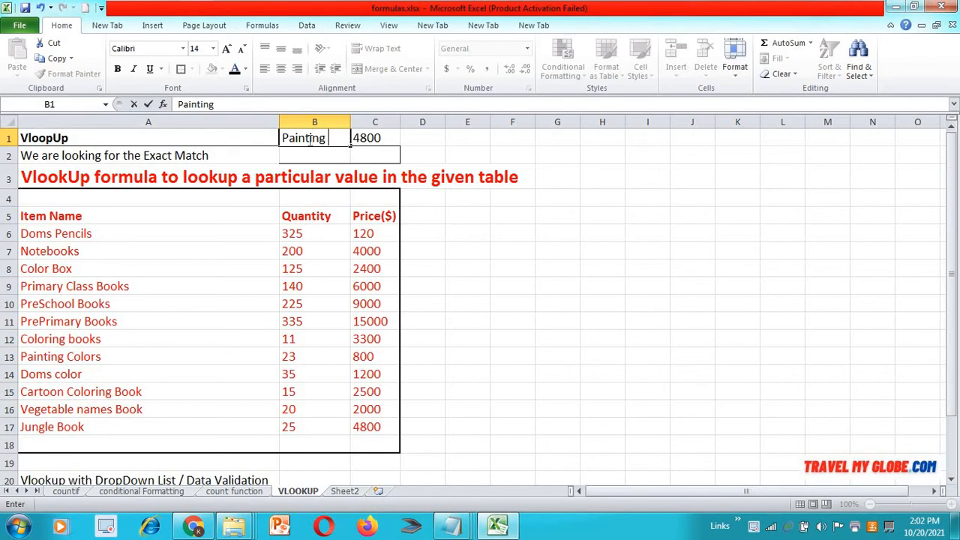
type("oolors")
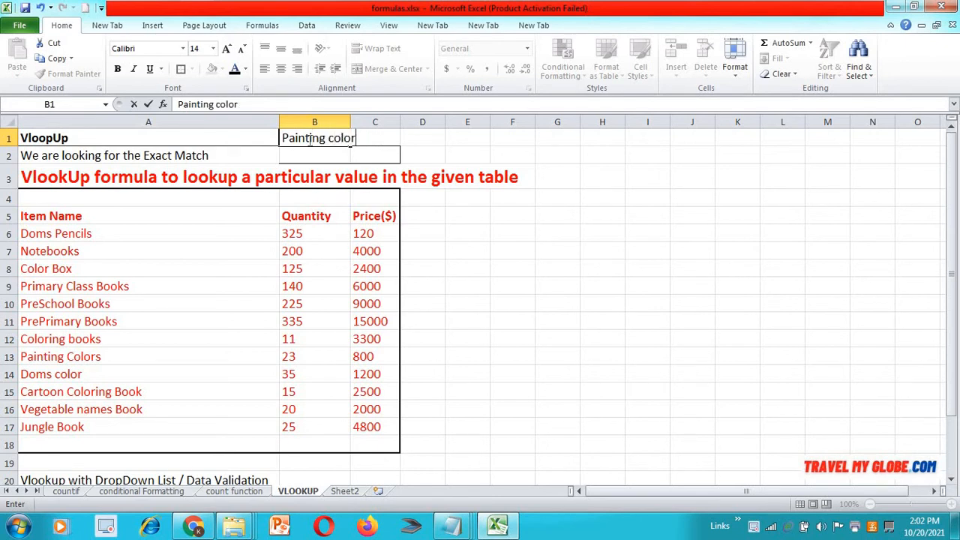
key("Tab")
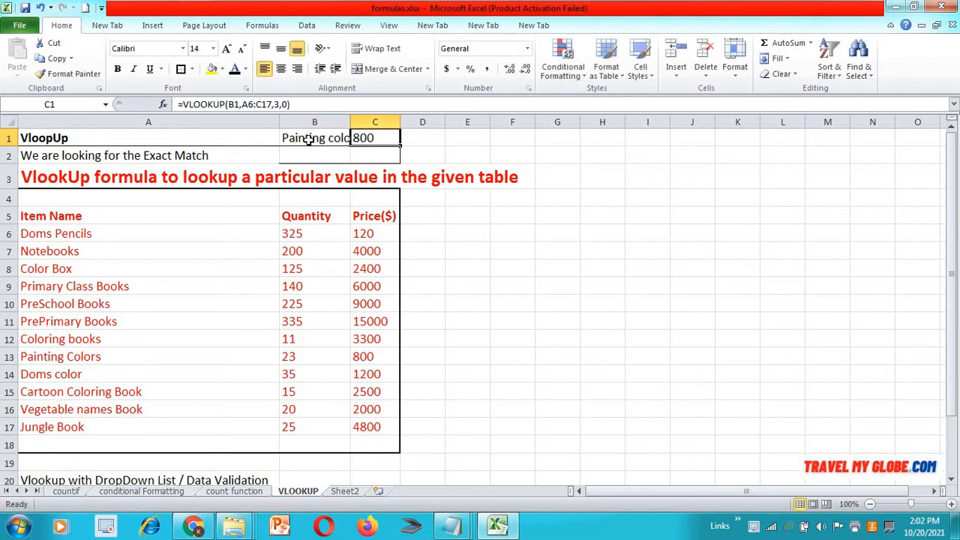
left_click(124, 358)
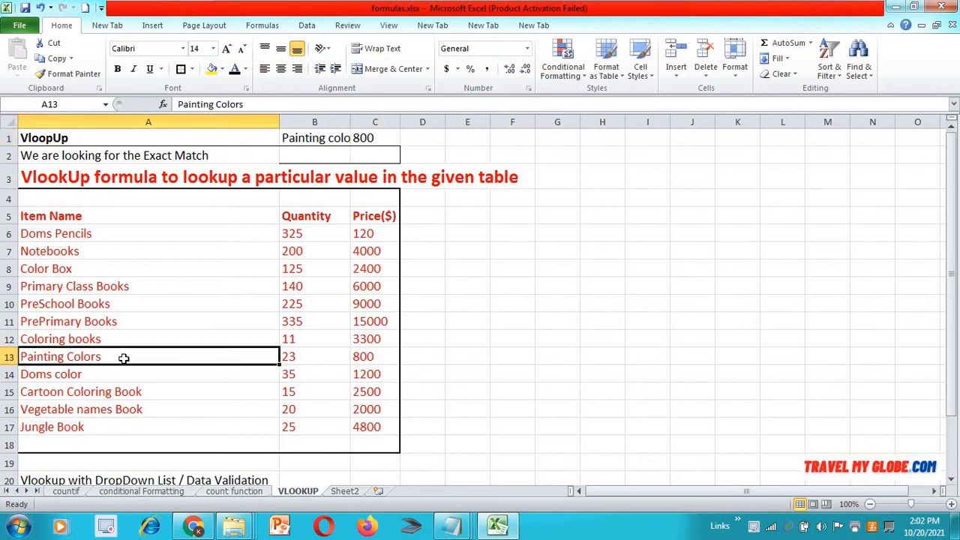
left_click(374, 363)
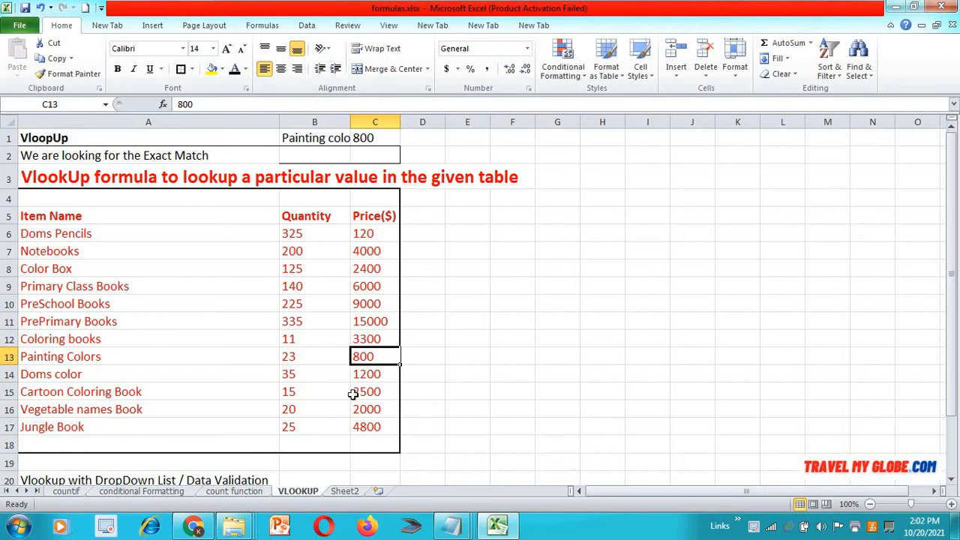
Step: Go to the Vlookup with DropDown List / Data Validation section below the item table
left_click(207, 455)
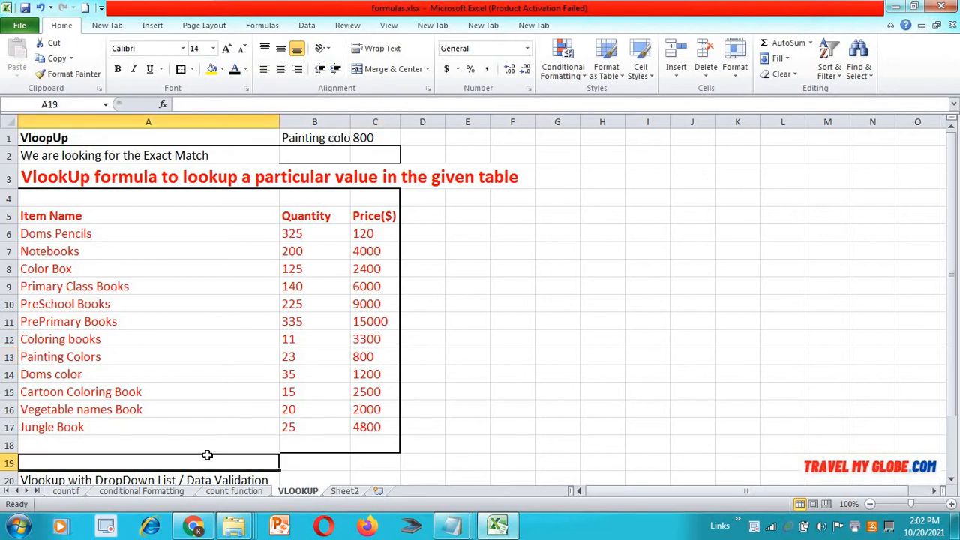
key("Down")
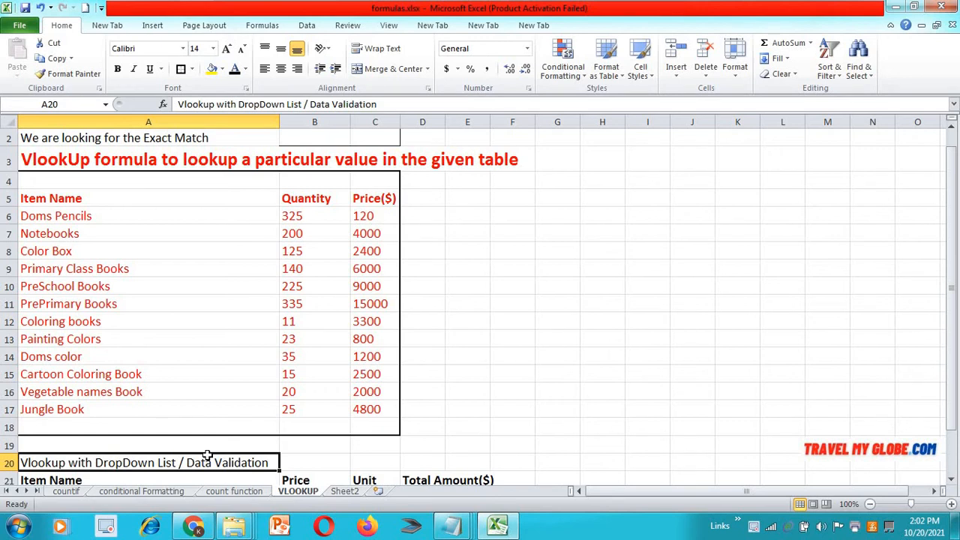
key("Down")
key("Down")
key("Down")
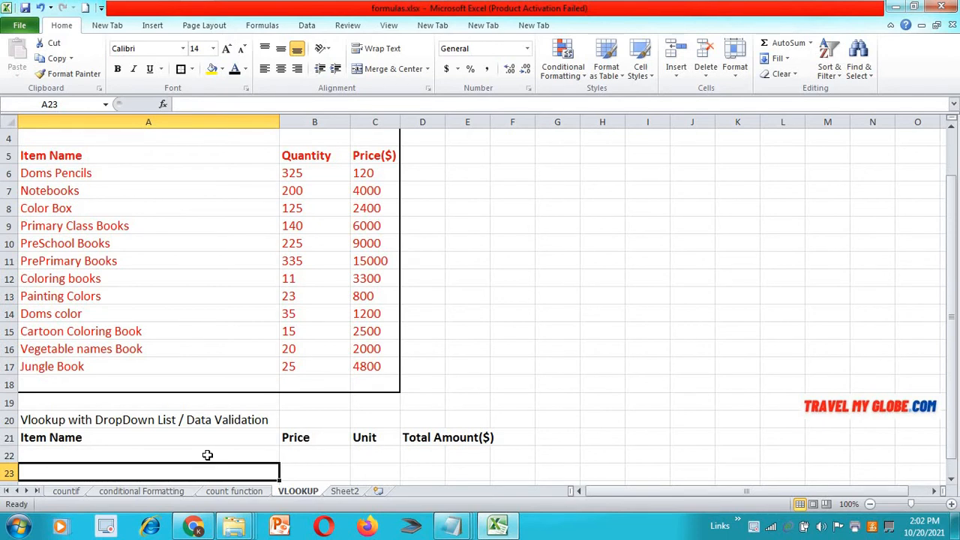
Step: Enter Jungle Book as the item name in A22
left_click(207, 454)
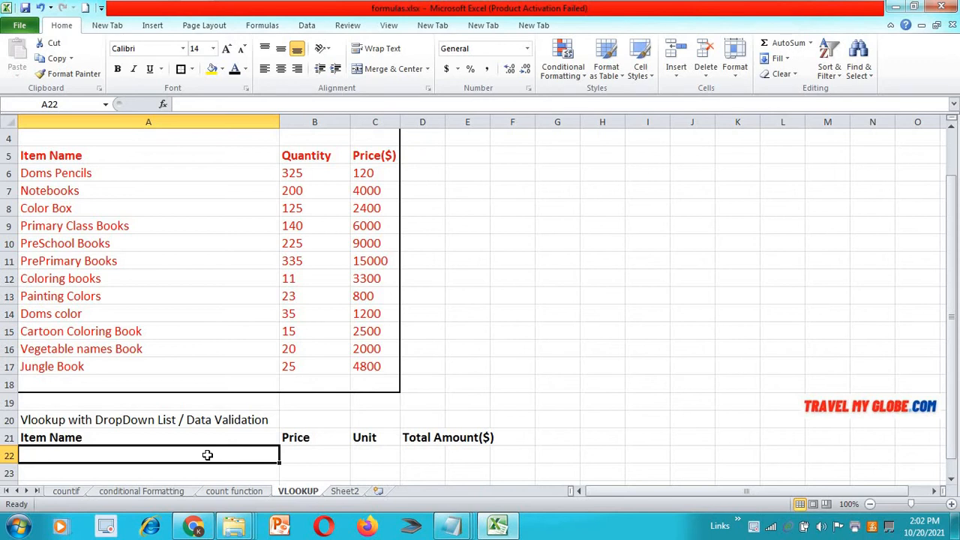
key("Tab")
left_click(207, 454)
type("Jungle")
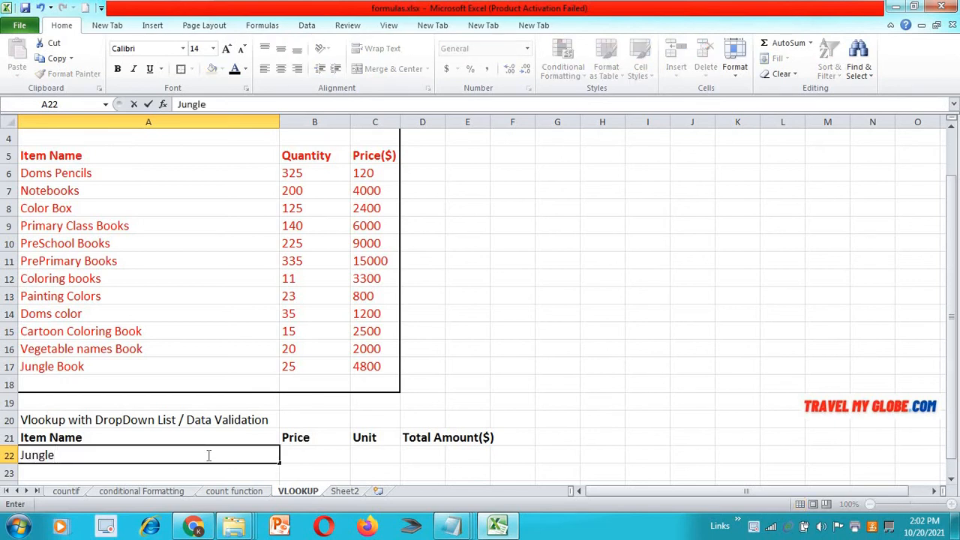
type(" Book")
key("Tab")
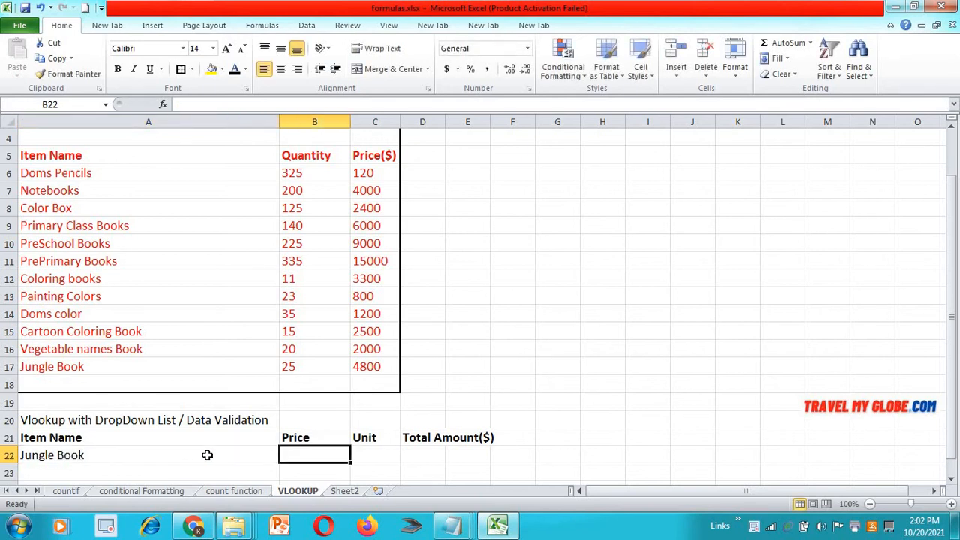
Step: Start a VLOOKUP formula in the Price cell B22 with A22 as the lookup value
type("=cllo")
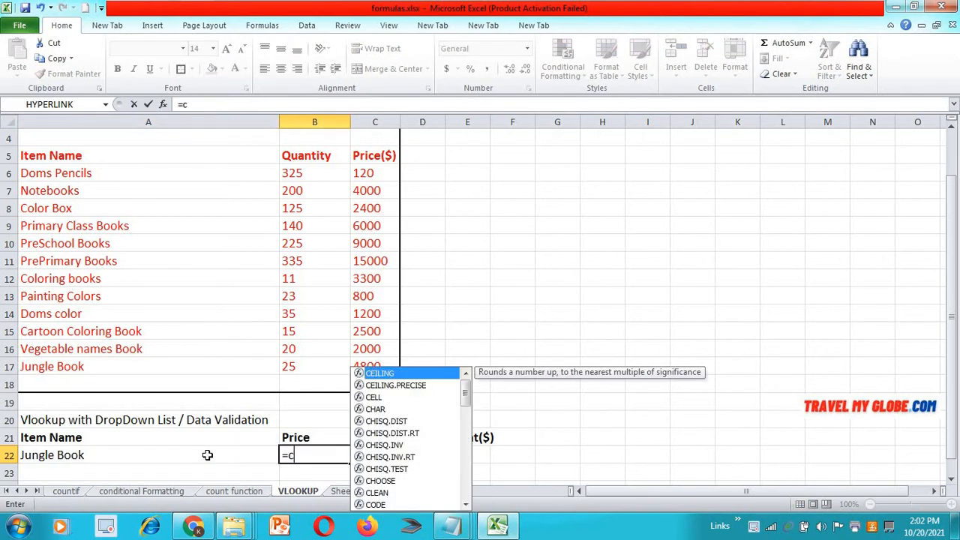
key("BackSpace")
key("BackSpace")
key("BackSpace")
key("BackSpace")
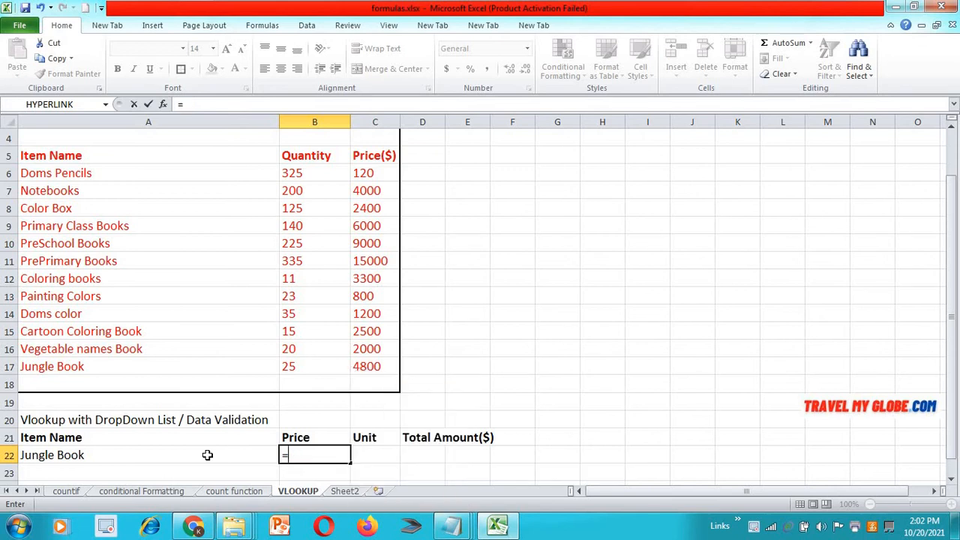
type("vlookup")
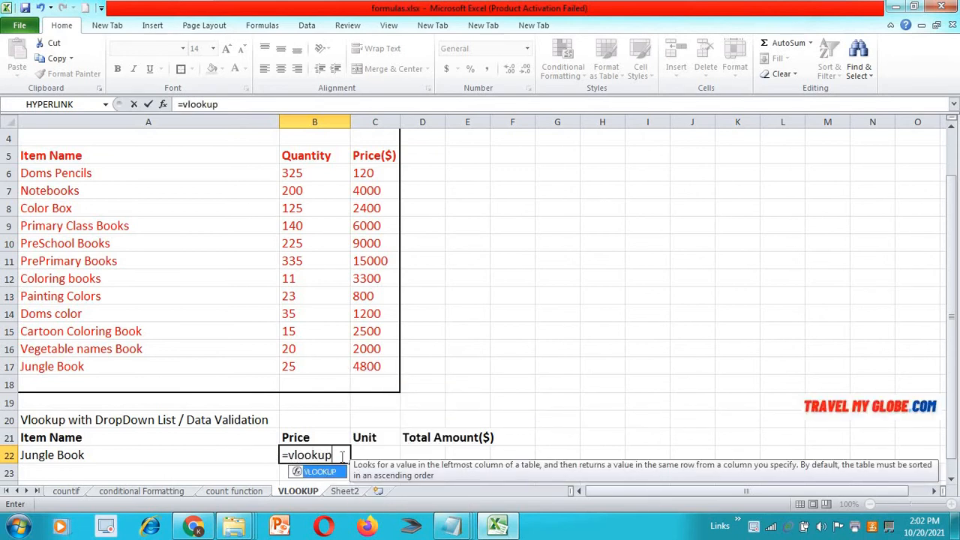
type("(")
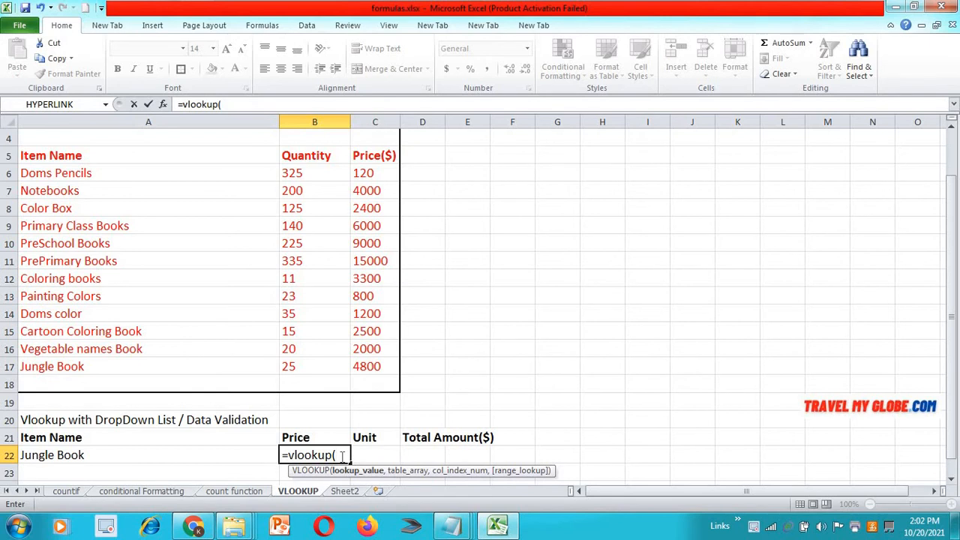
left_click(172, 453)
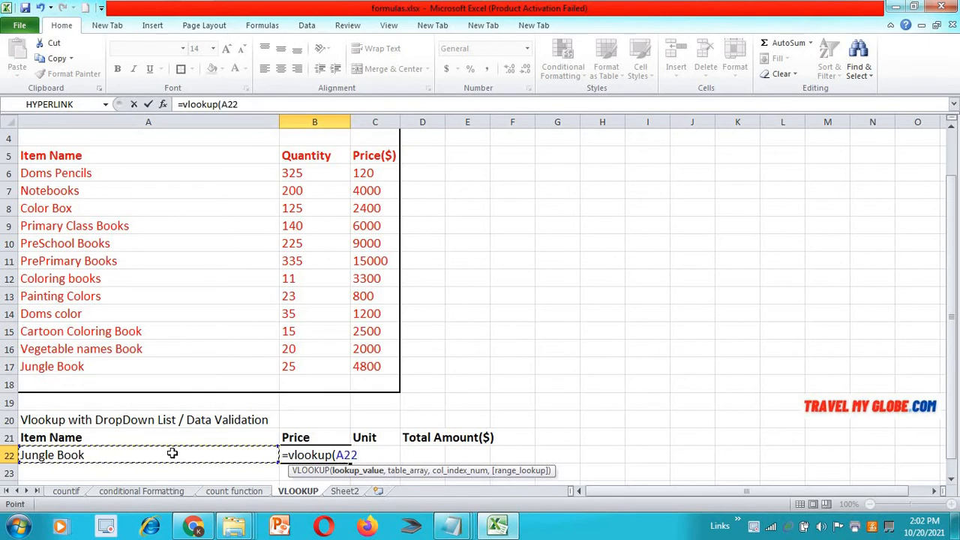
type(",")
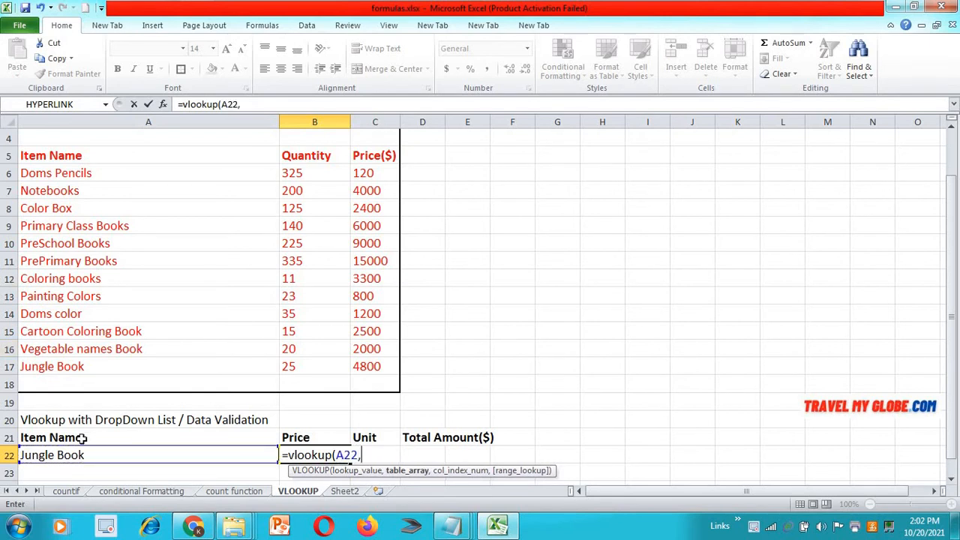
Step: Complete the VLOOKUP in B22 with table range A6:C17, column index 3 and 0 for an exact match
left_click(48, 173)
key("shift+Down")
key("shift+Down")
key("shift+Down")
key("shift+Down")
key("shift+Down")
key("shift+Down")
key("shift+Down")
key("shift+Down")
key("shift+Down")
key("shift+Down")
key("shift+Down")
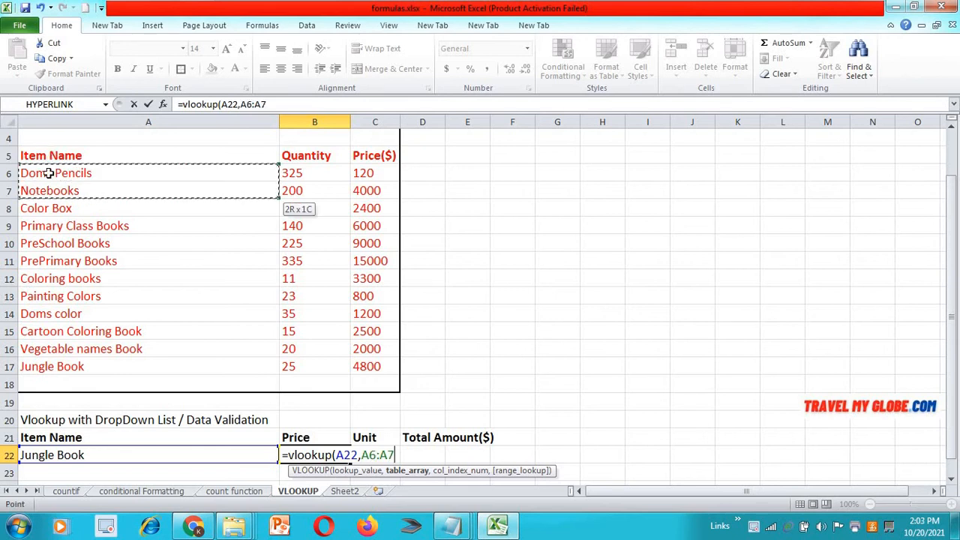
key("shift+Right")
key("shift+Right")
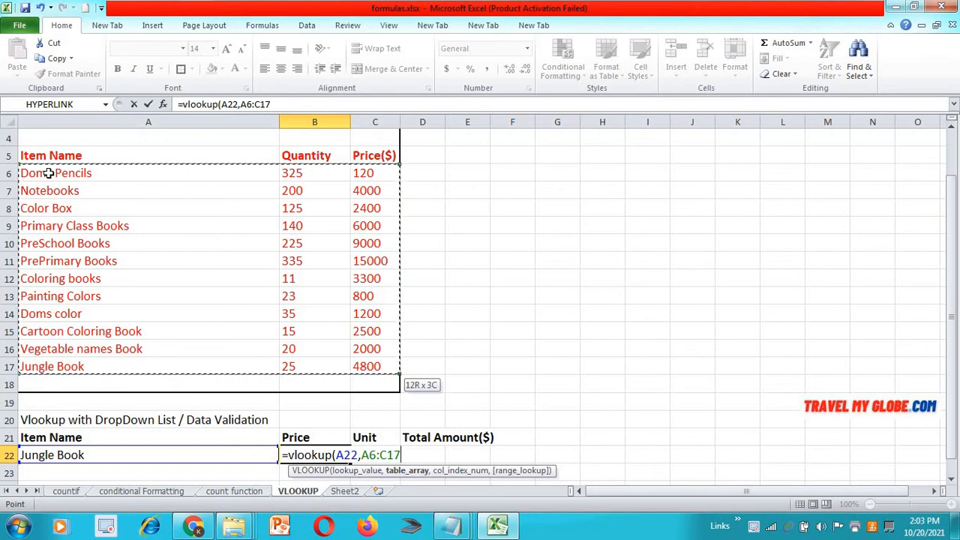
type(",")
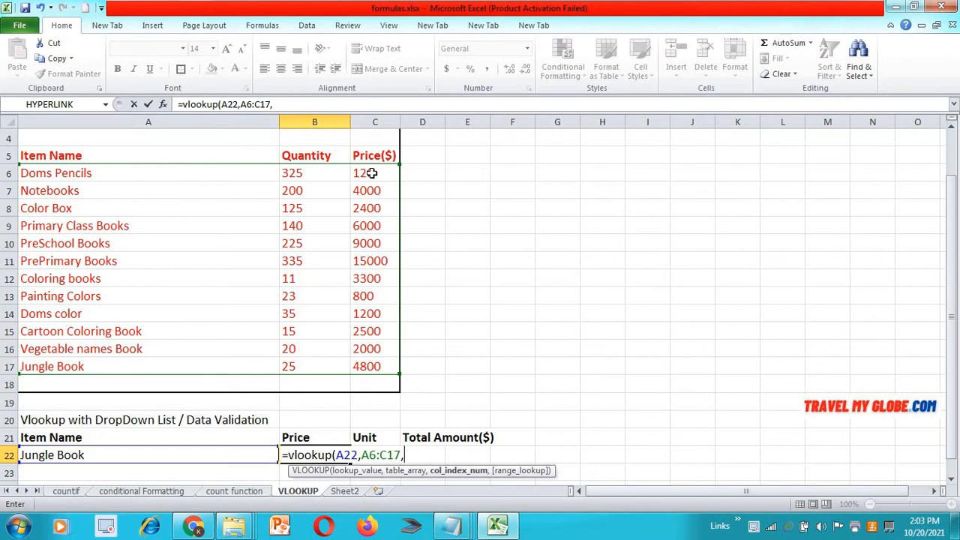
type("3,")
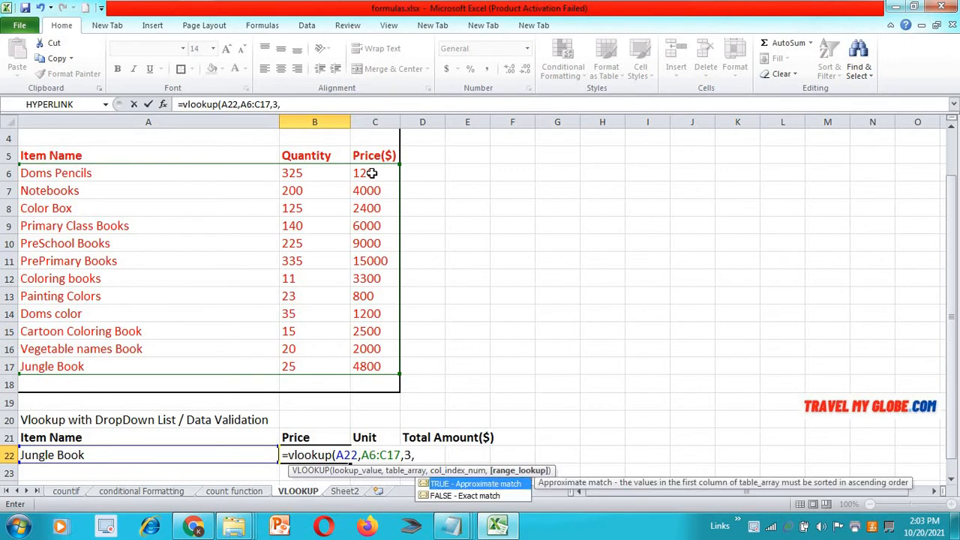
type("0)")
key("Return")
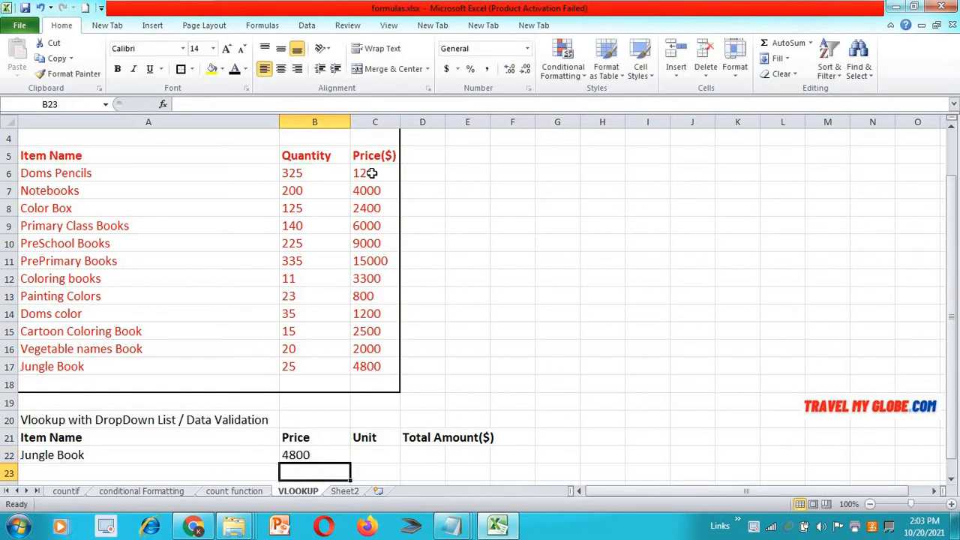
Step: Compare the looked-up price in B22 with the price in the Jungle Book row of the item table
key("Up")
key("Left")
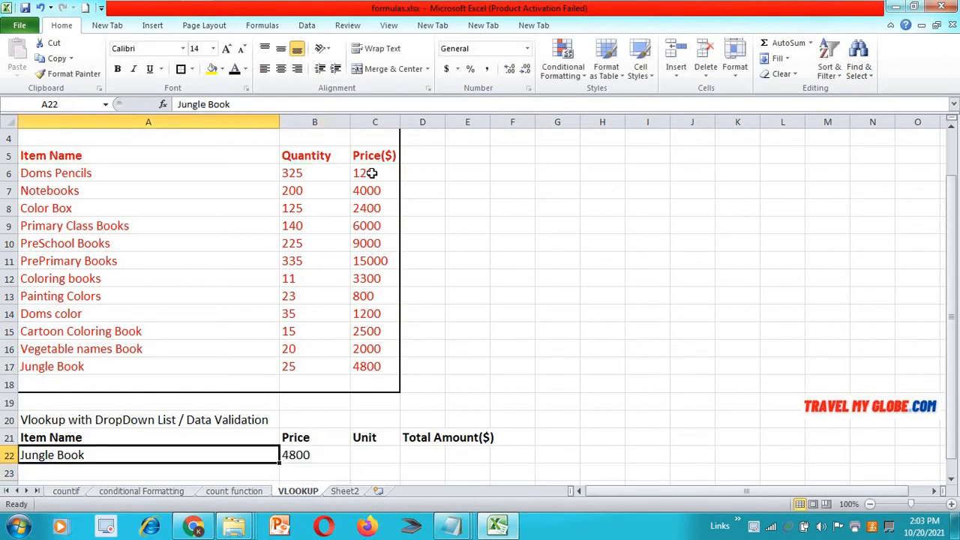
key("Up")
key("Up")
key("Up")
key("Up")
key("Up")
key("shift+Right")
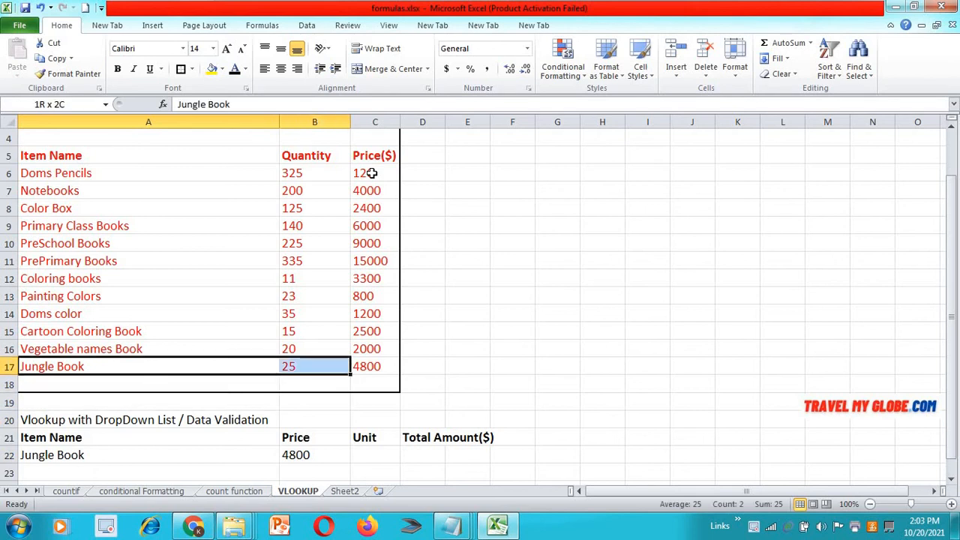
key("shift+Right")
key("Down")
key("Down")
key("Down")
key("Down")
key("Down")
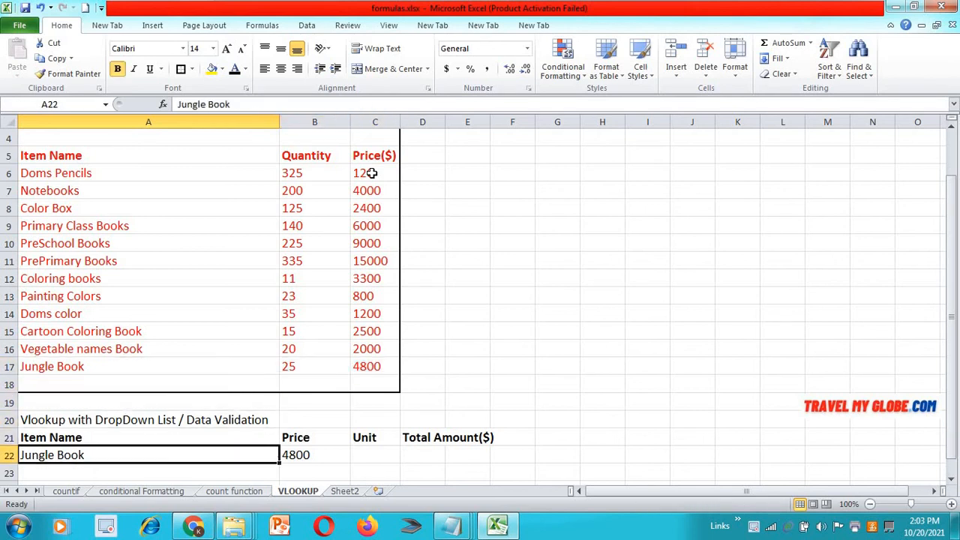
Step: Enter 5 as the unit count in C22
key("Right")
key("Right")
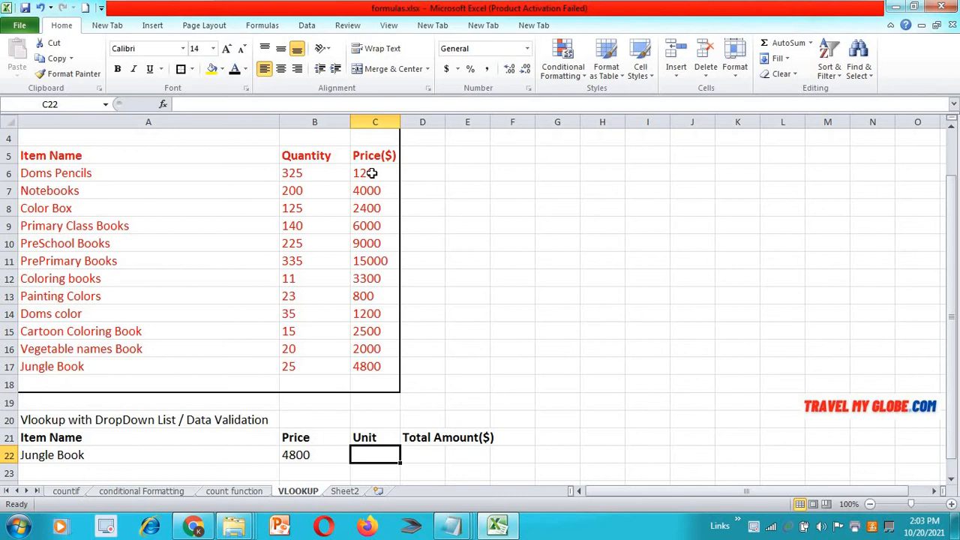
type("5")
key("Tab")
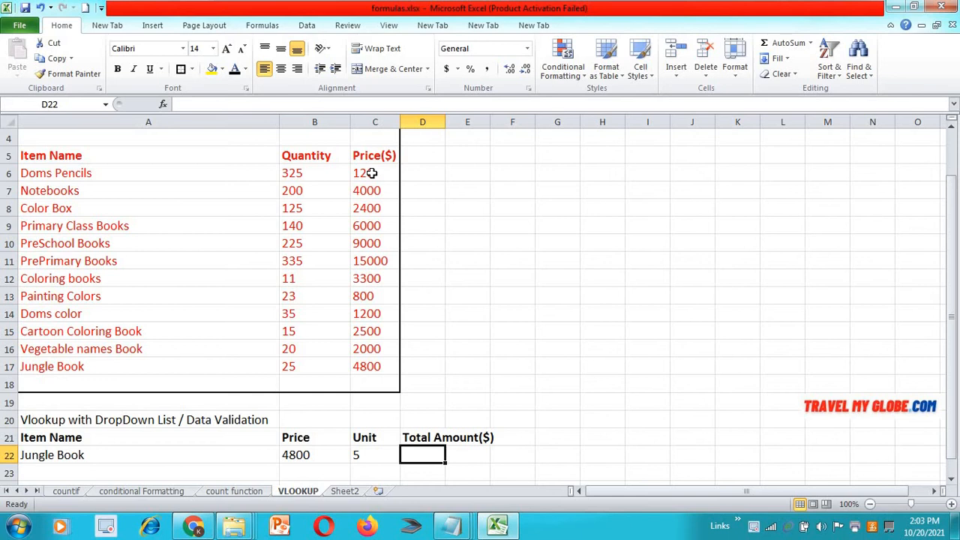
Step: Try to enter =B22*5) as the total amount formula in D22
type("=")
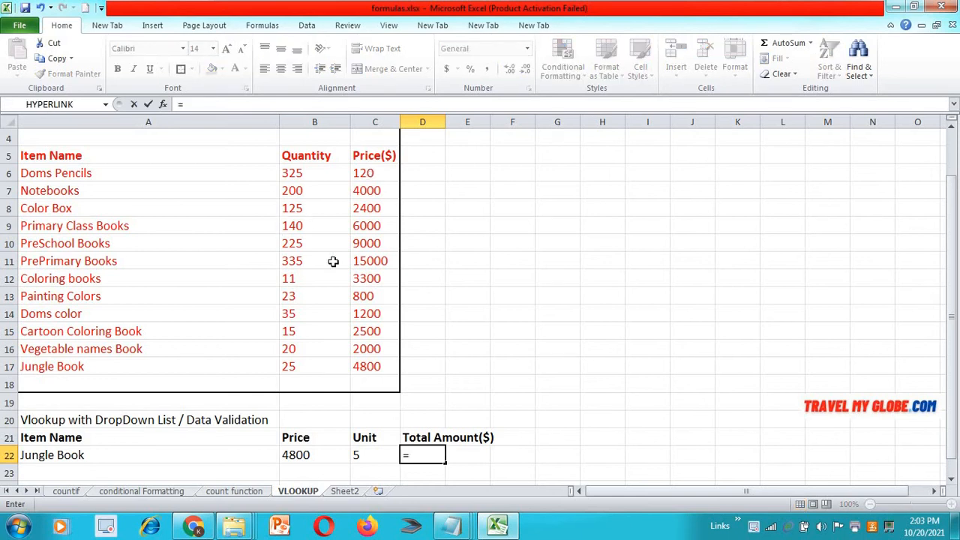
left_click(377, 450)
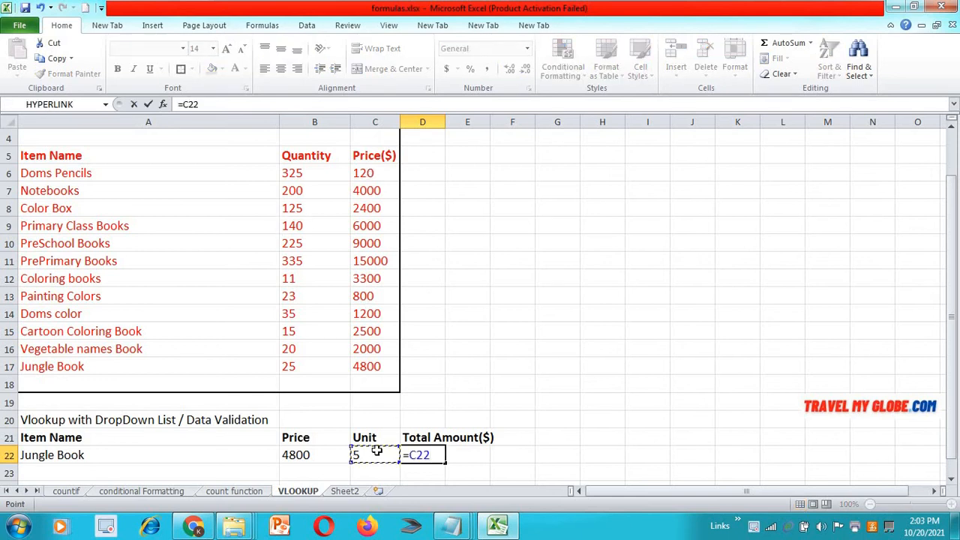
left_click(324, 454)
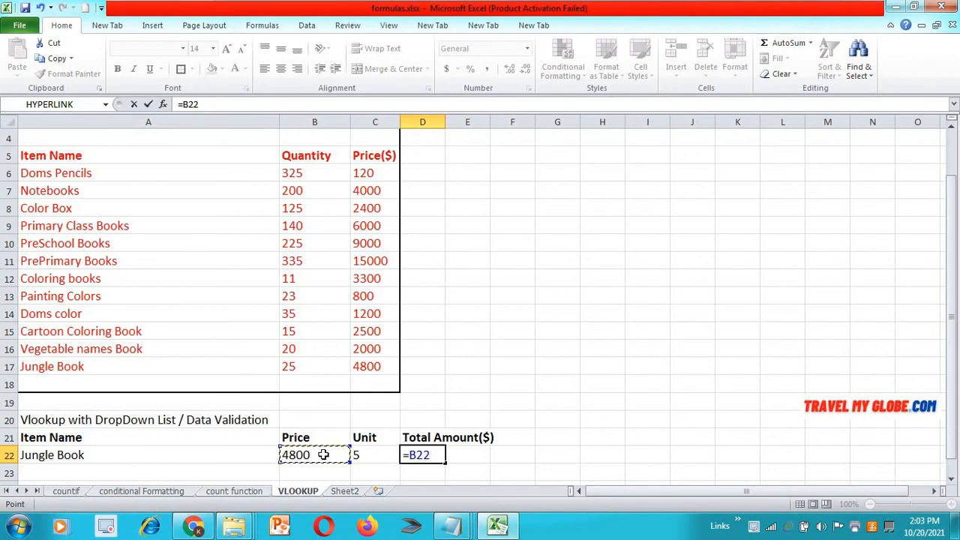
type("*5)")
key("Return")
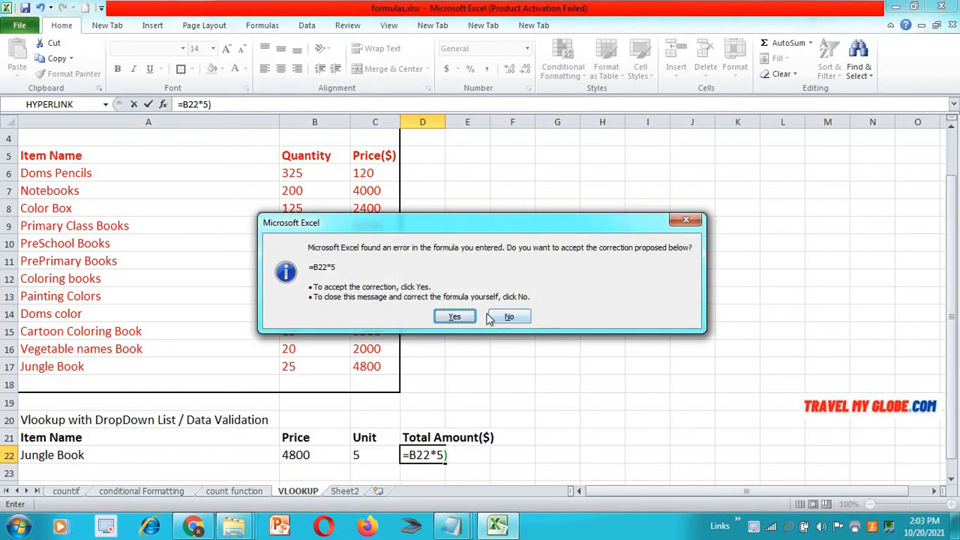
left_click(685, 219)
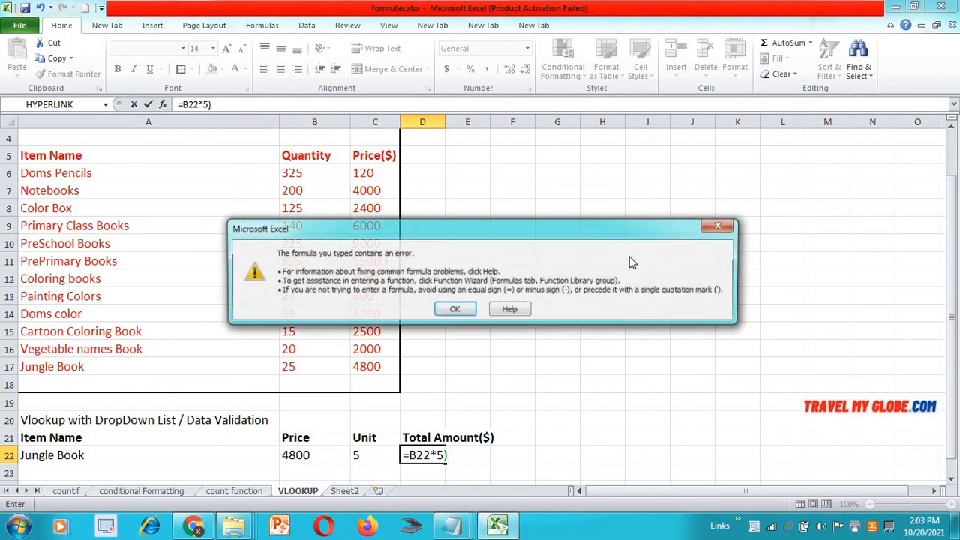
left_click(719, 219)
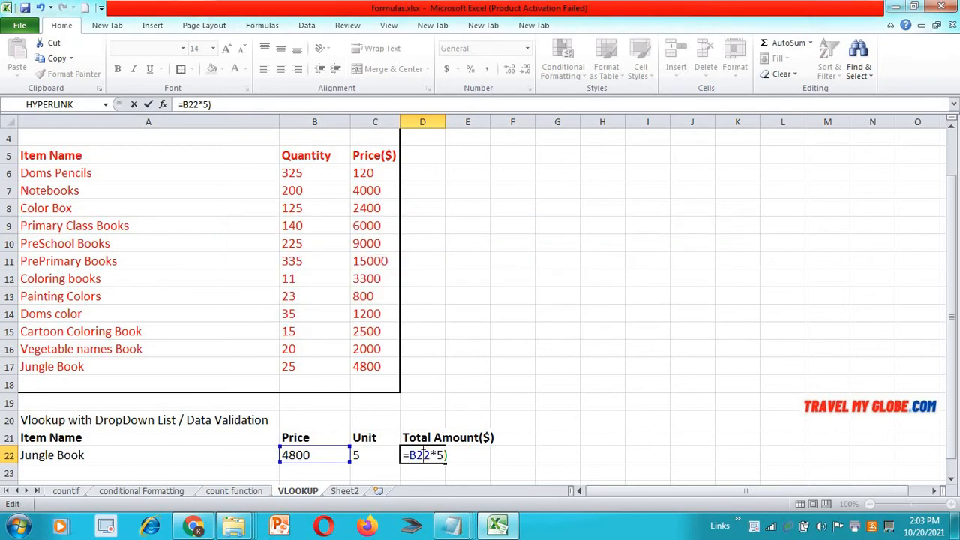
Step: Replace the formula in D22 with =B22*C22 to multiply the price by the unit count
key("Left")
key("Left")
key("Left")
key("Right")
key("Delete")
key("Delete")
key("Delete")
key("Delete")
key("Delete")
key("Delete")
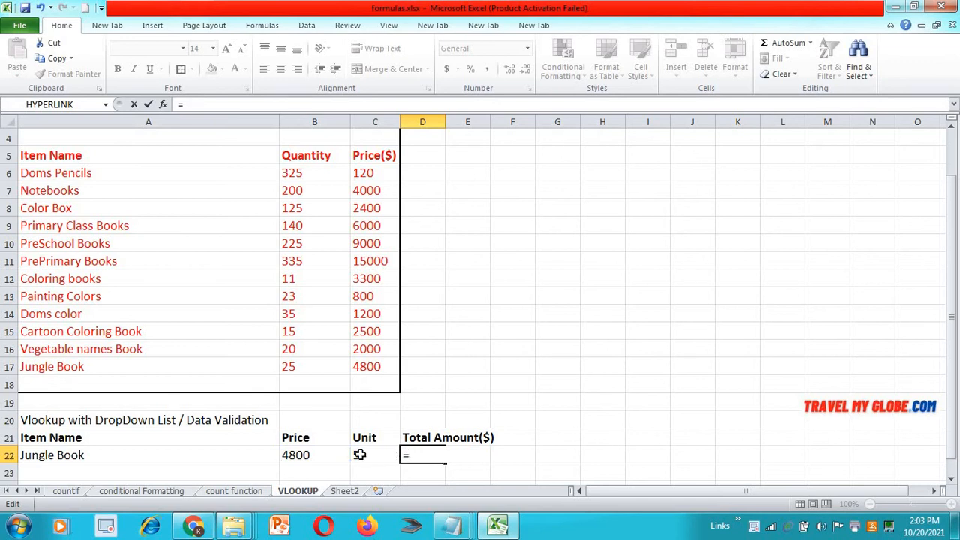
left_click(328, 456)
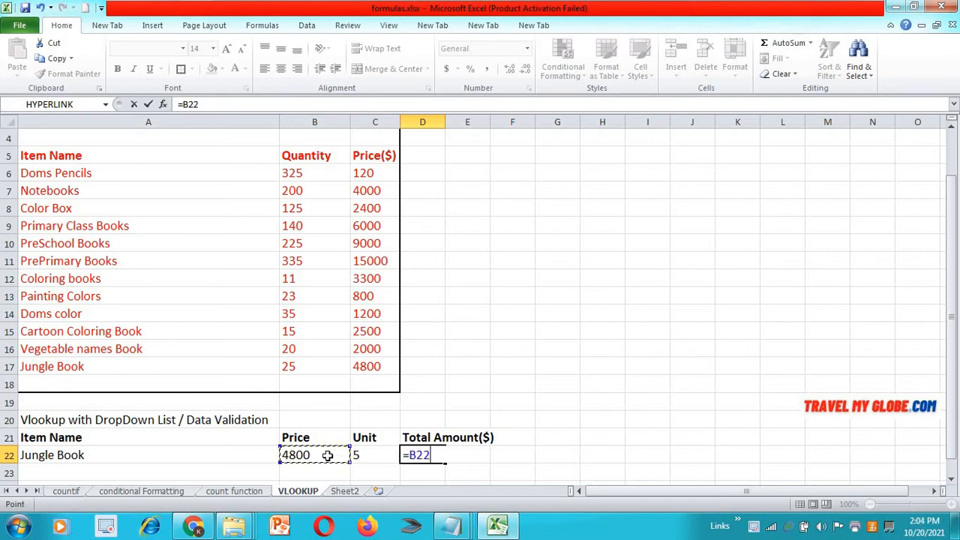
type("*")
left_click(371, 455)
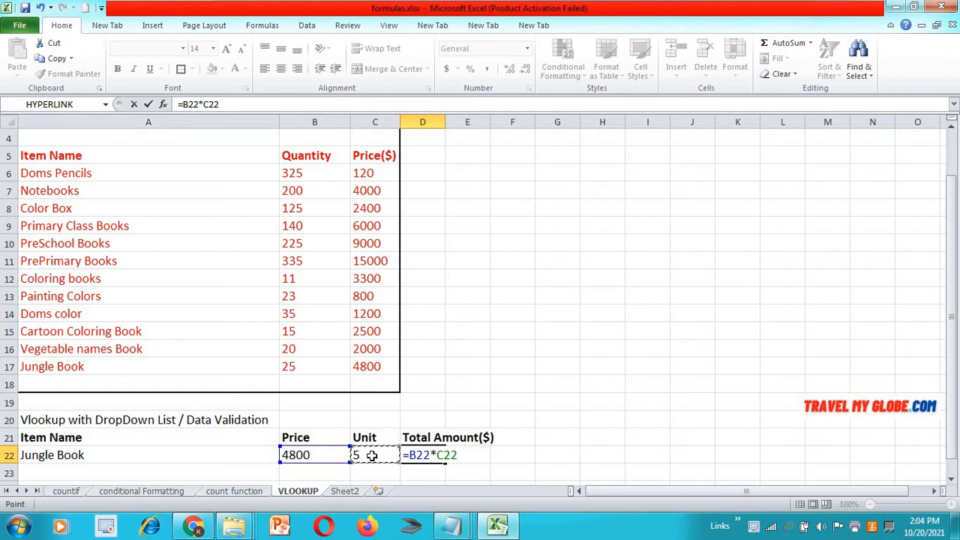
key("Return")
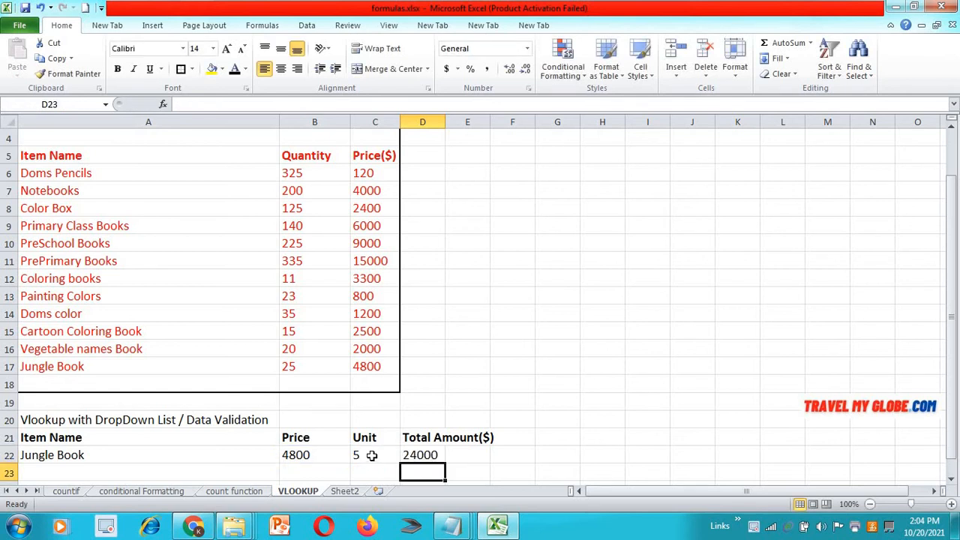
Step: Change the item name in A22 to doms color and check the price and total amount in its row
key("Up")
key("Left")
key("Left")
key("Left")
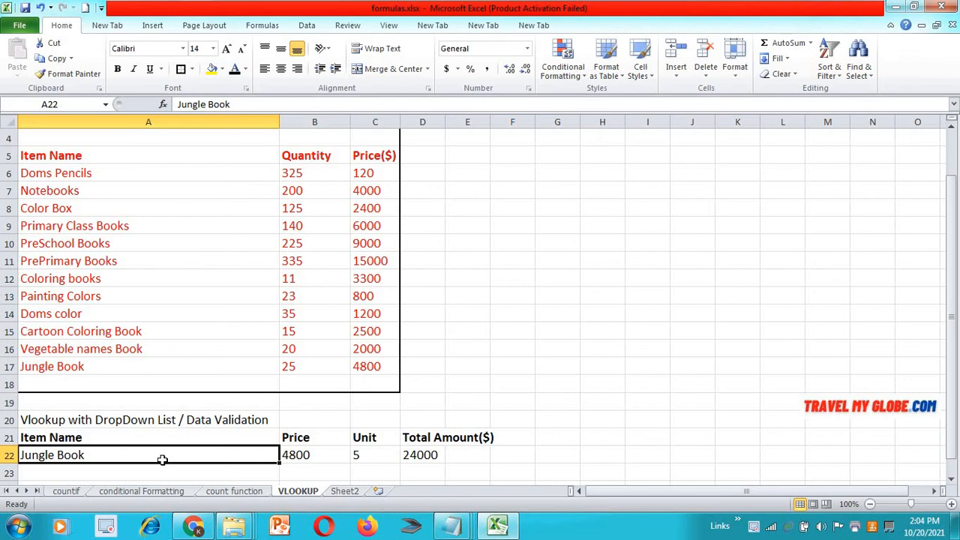
type("doms v")
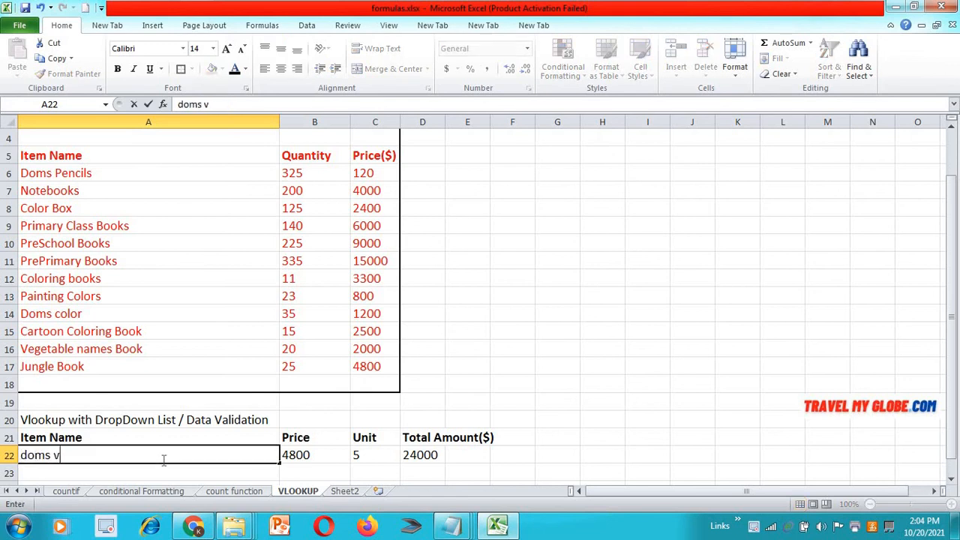
key("BackSpace")
type("color")
key("Return")
left_click(162, 459)
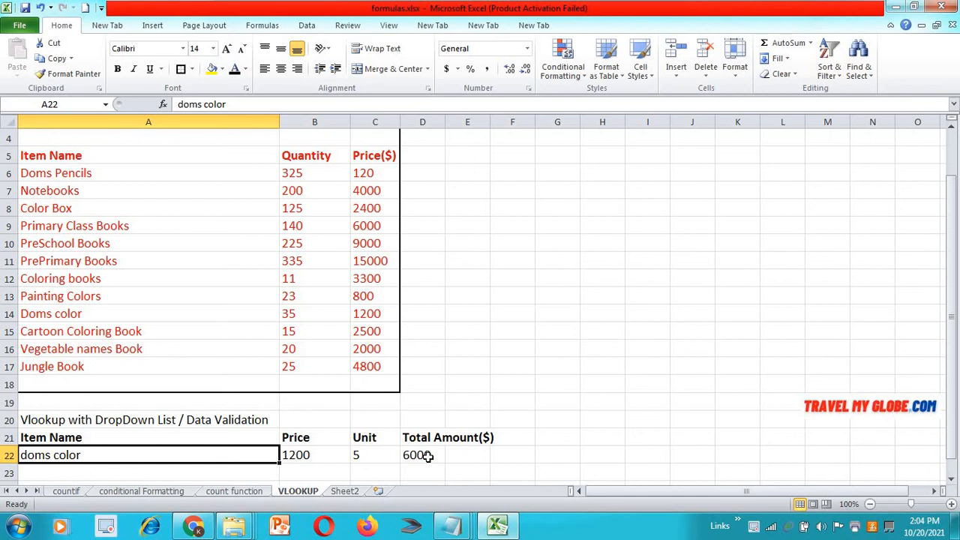
left_click(315, 456)
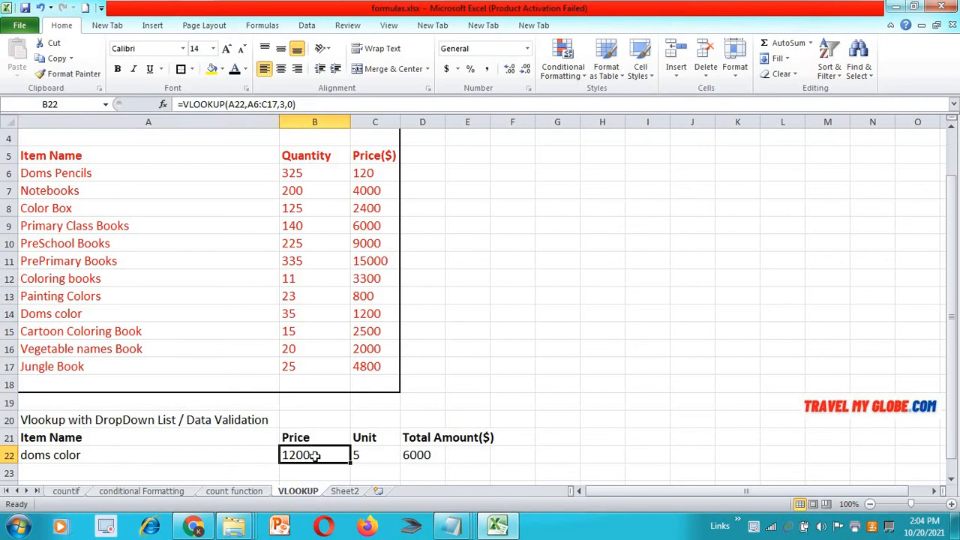
Step: Start a data validation rule for item cell A22 that allows only values from a List
left_click(204, 454)
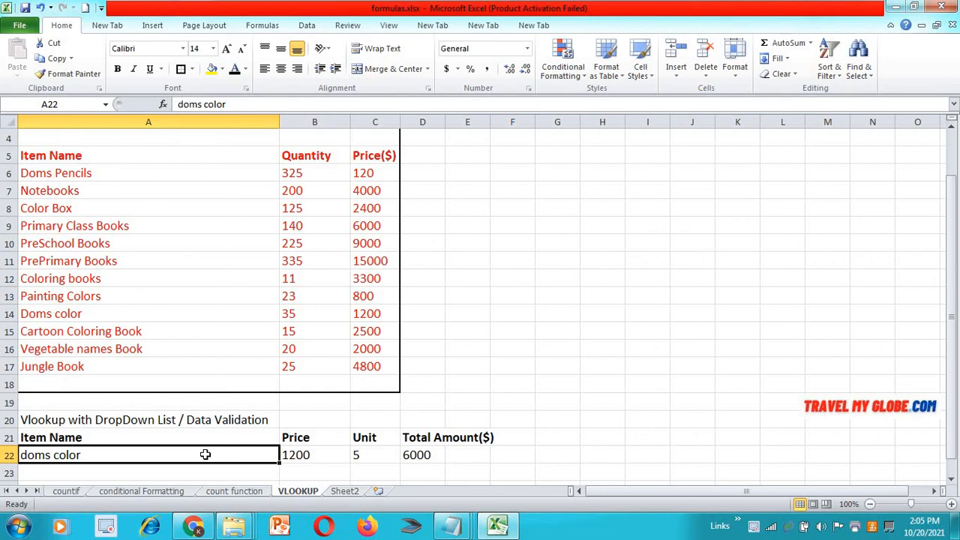
left_click(307, 25)
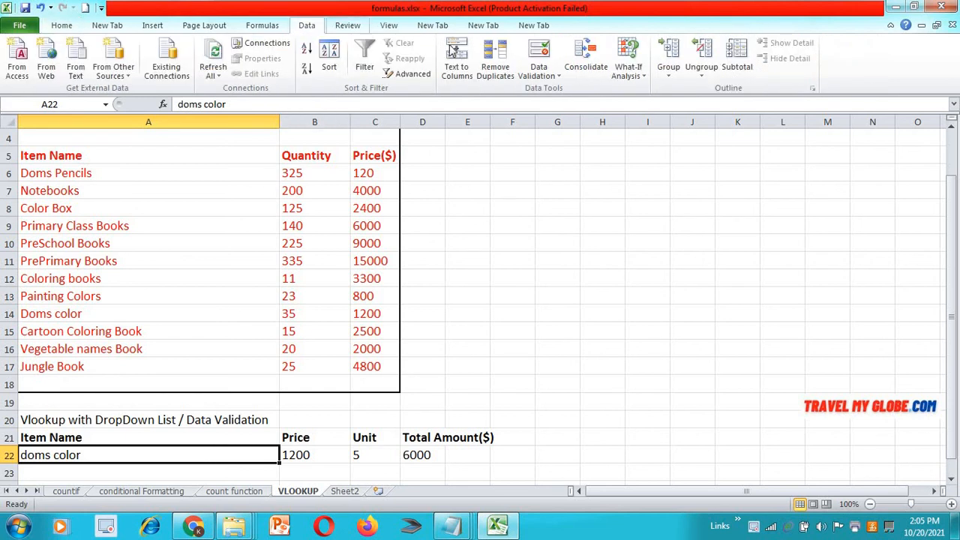
left_click(540, 71)
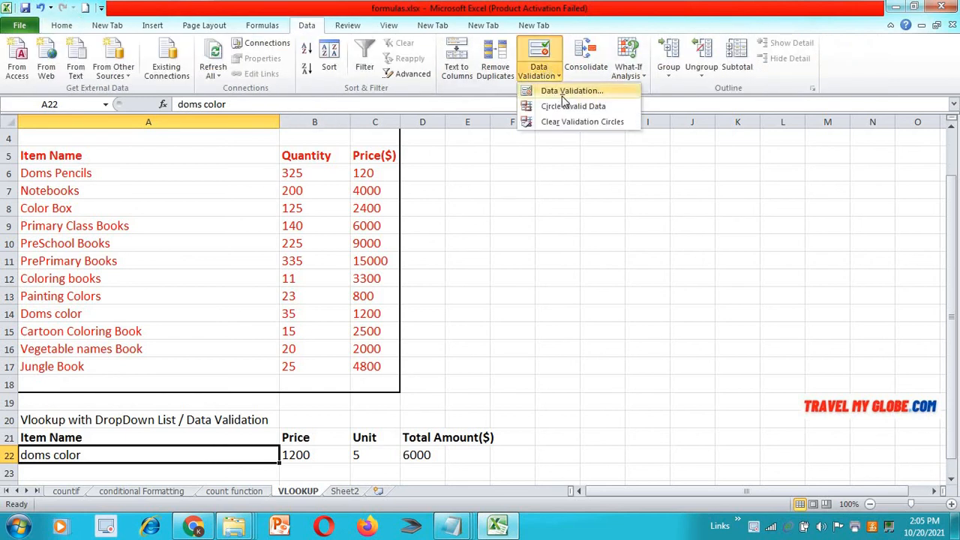
left_click(566, 91)
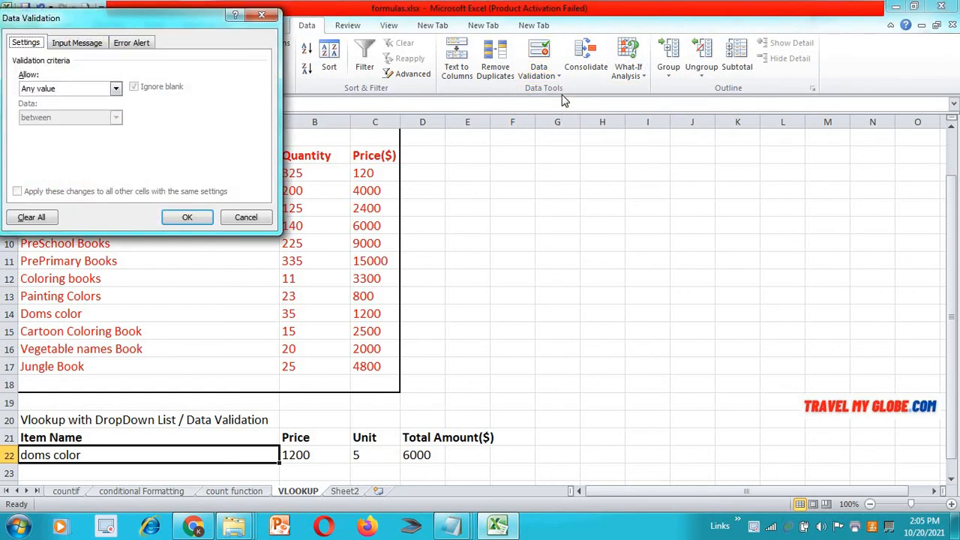
left_click(116, 89)
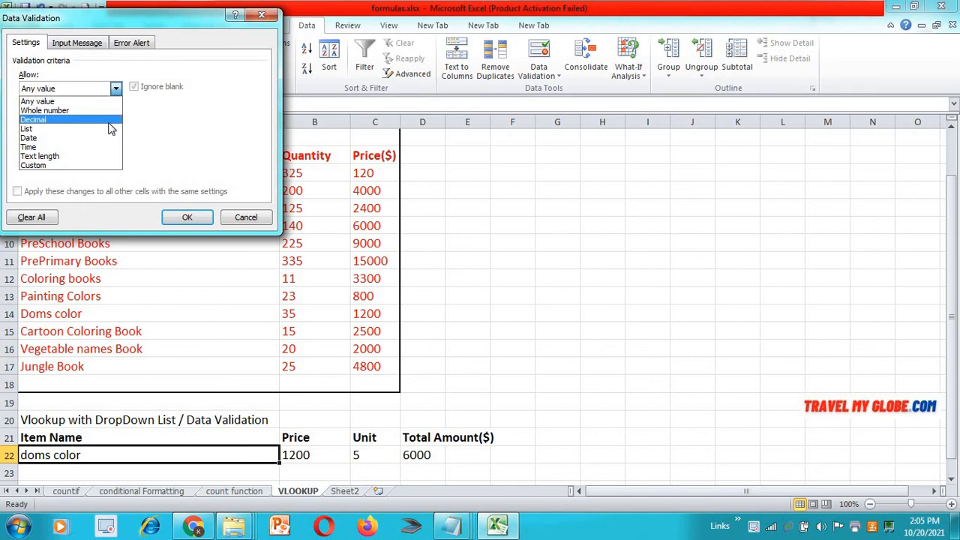
left_click(109, 131)
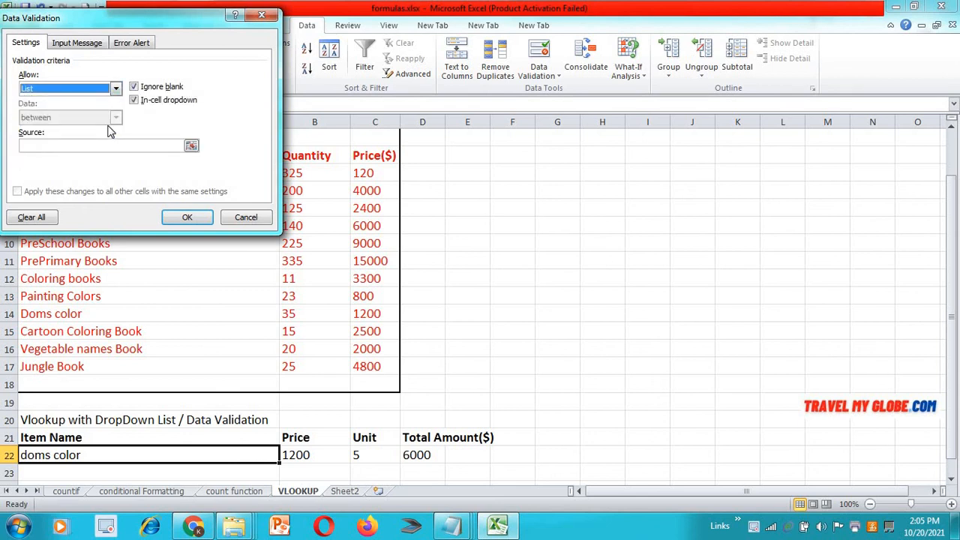
Step: Set the item names in A6:A17 as the source of A22's validation list and apply the rule
left_click(191, 145)
left_click(117, 170)
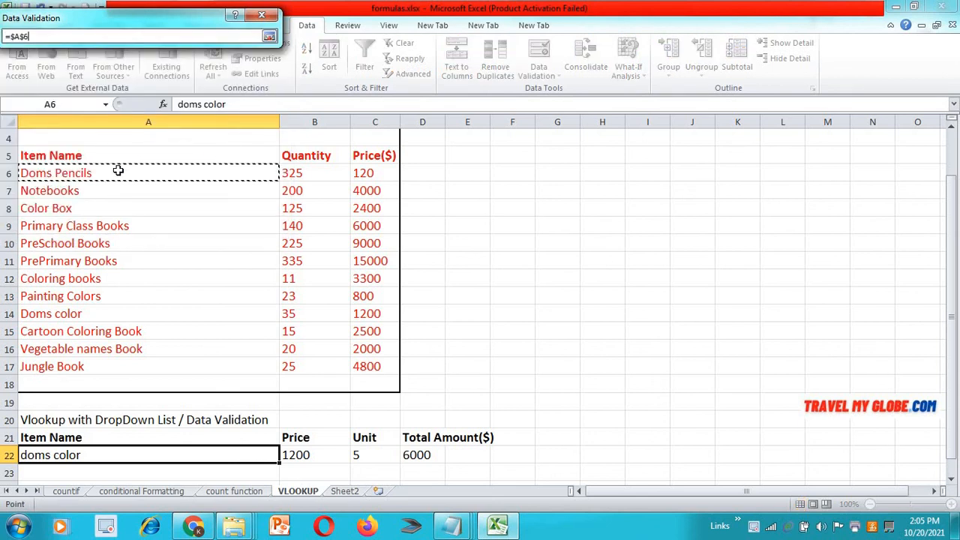
key("shift+Down")
key("shift+Down")
key("shift+Down")
key("shift+Down")
key("shift+Down")
key("shift+Down")
key("shift+Down")
key("shift+Down")
key("shift+Down")
key("shift+Down")
key("shift+Down")
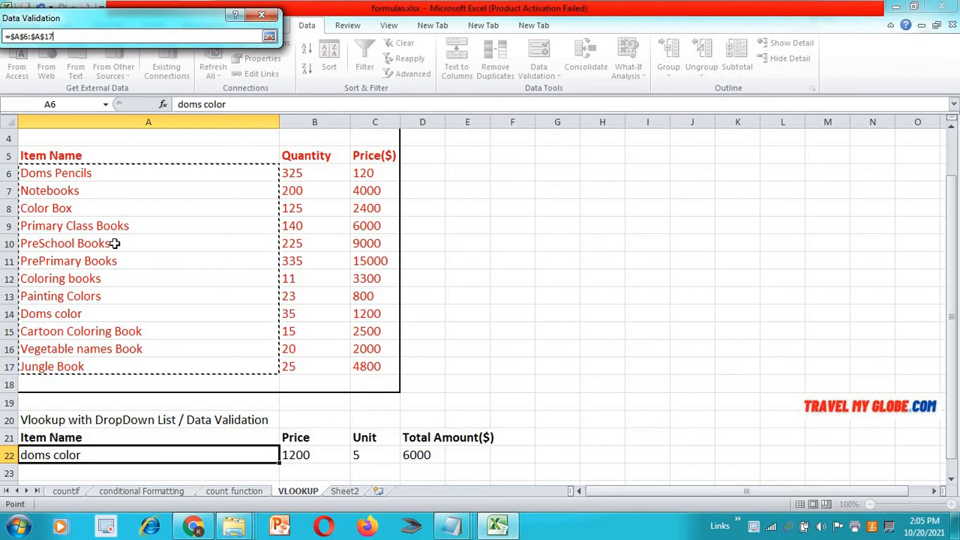
left_click(269, 38)
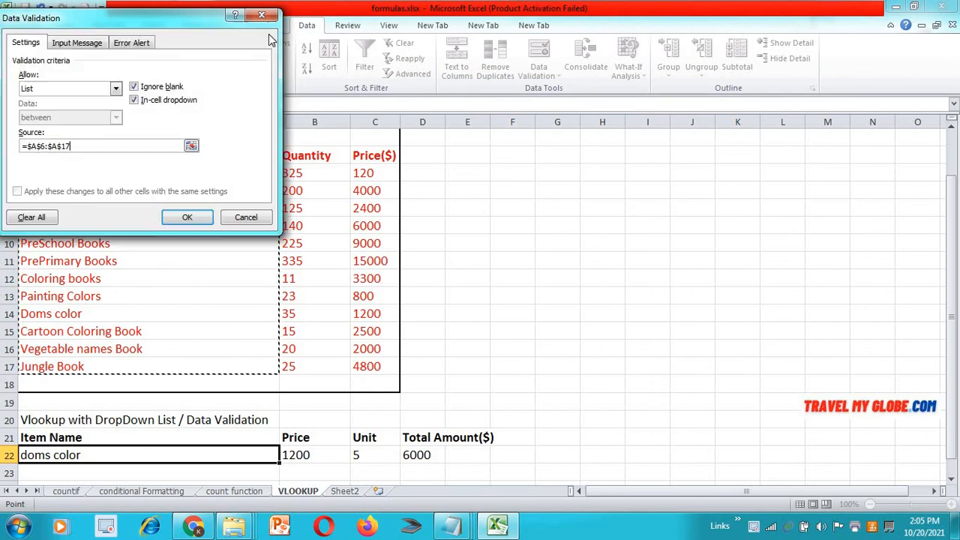
left_click(183, 214)
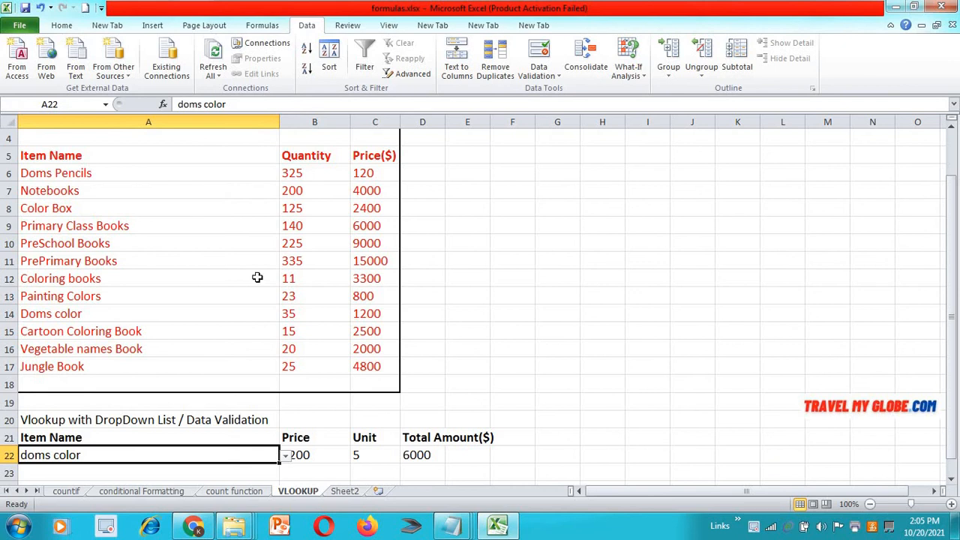
Step: Choose Coloring books from the dropdown list in A22 and check the price, unit and total amount in its row
left_click(285, 458)
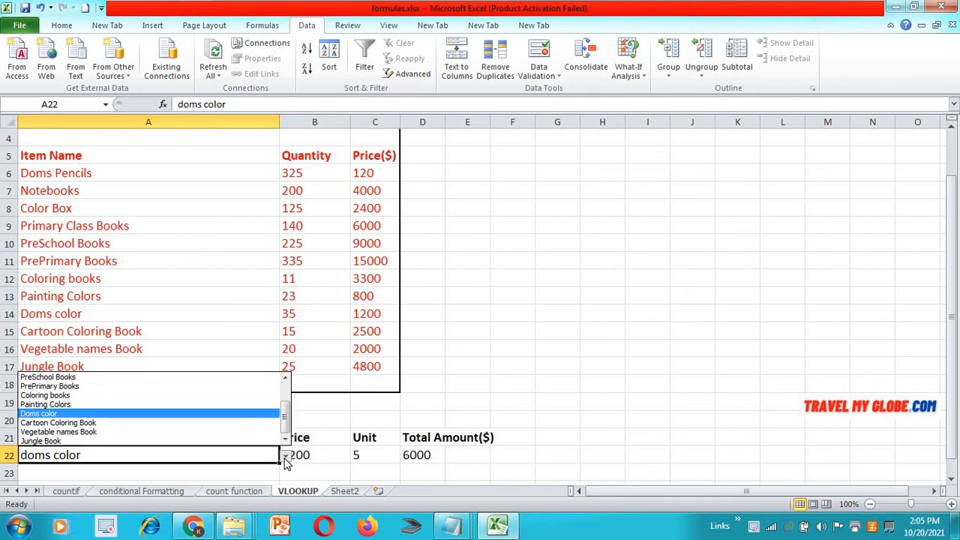
left_click(169, 396)
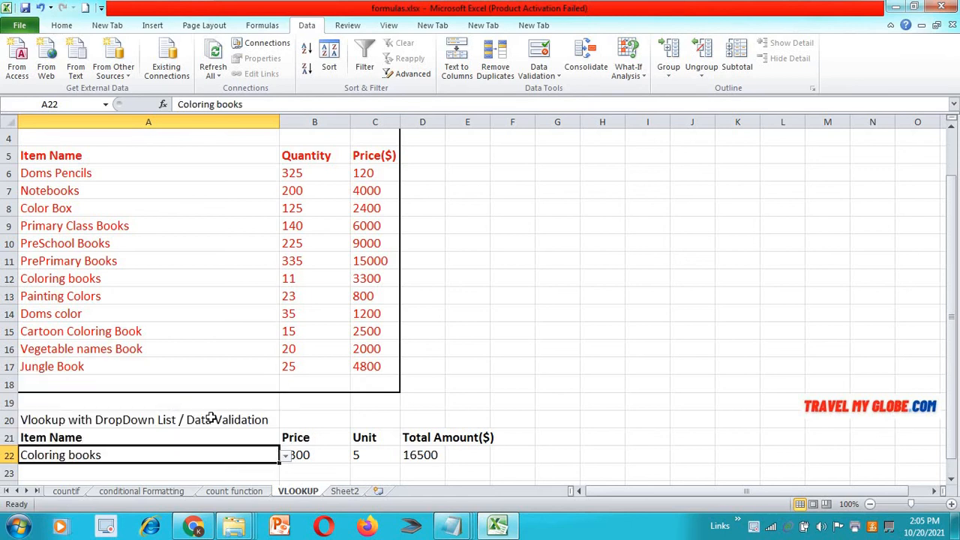
left_click(307, 476)
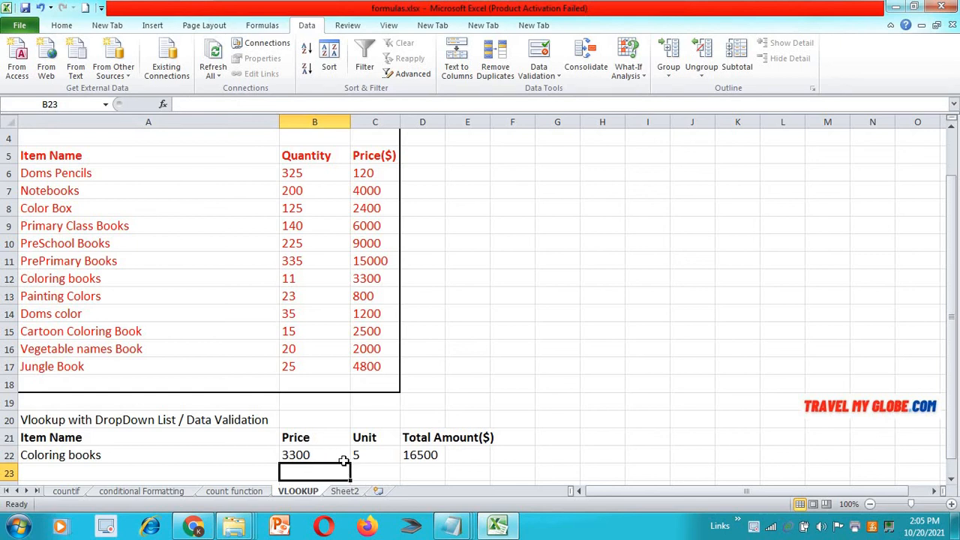
left_click(442, 455)
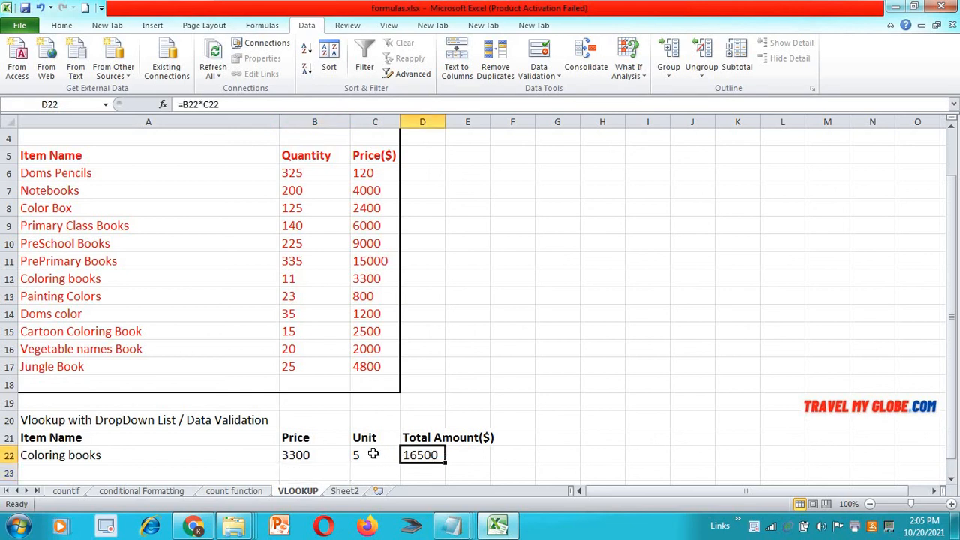
left_click(372, 453)
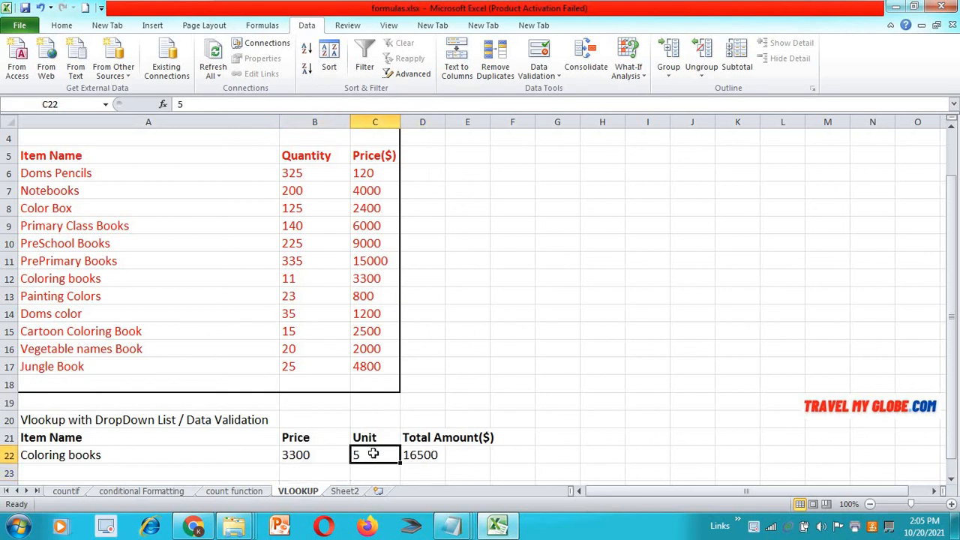